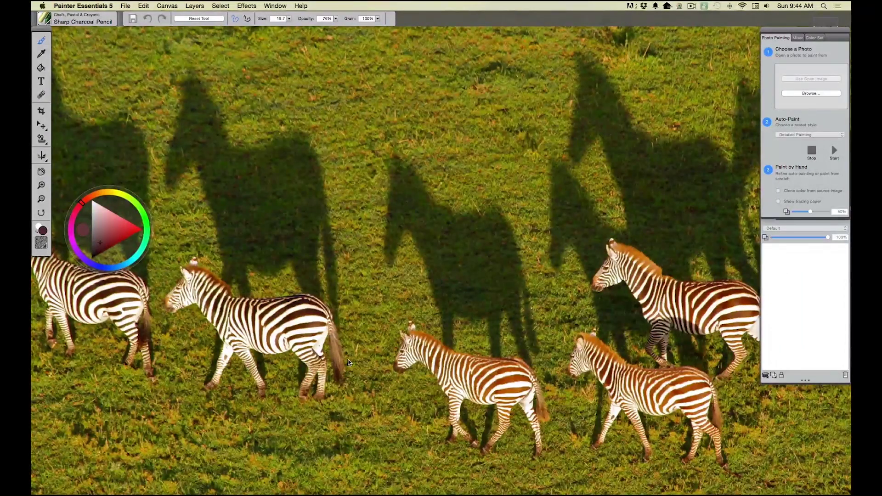
Step: Create a 12 by 8 inch image at 300 pixels per inch named Zebra/Lion and enlarge its window to fill the workspace
{"action": "left_click", "coordinate": [125, 7]}
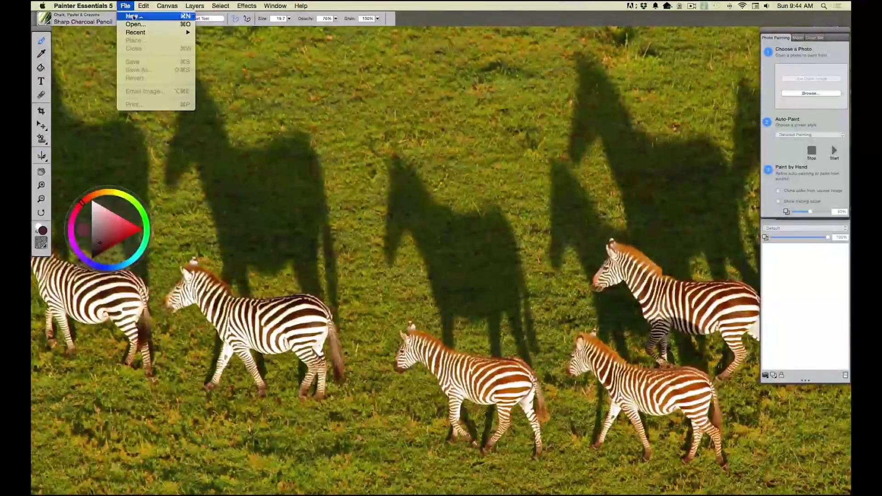
{"action": "left_click", "coordinate": [133, 16]}
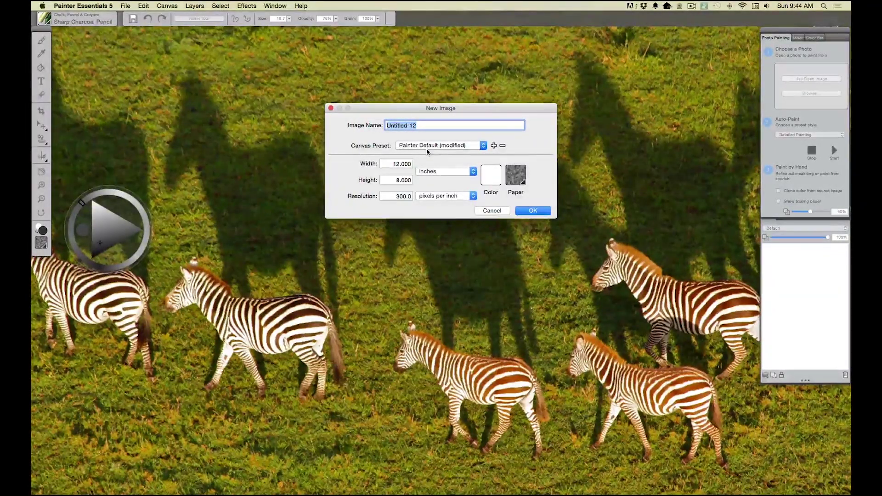
{"action": "type", "text": "Ze"}
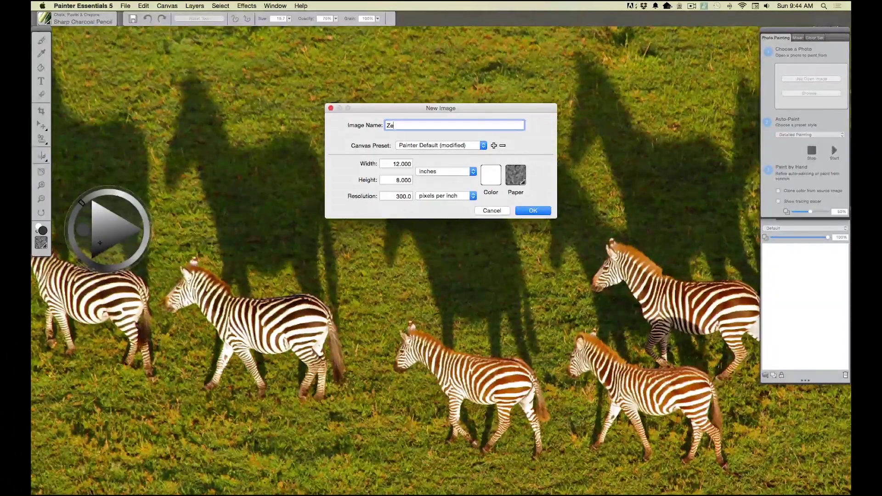
{"action": "type", "text": "bra/Lion"}
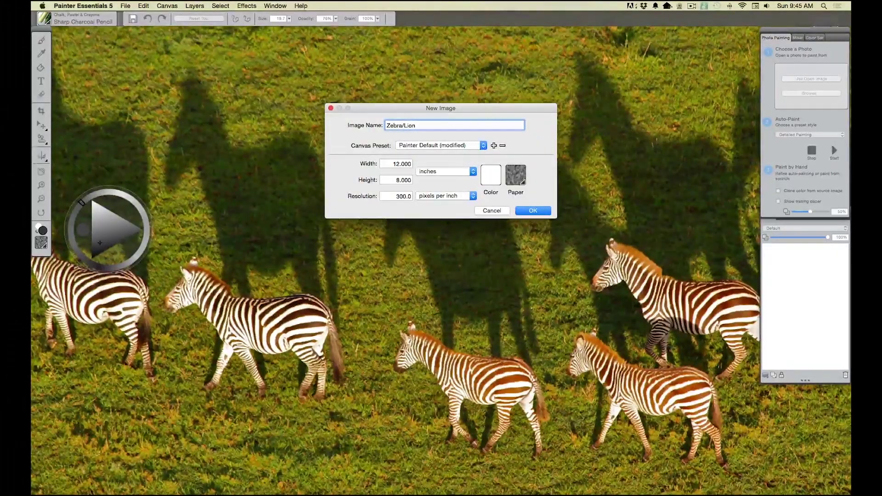
{"action": "left_click", "coordinate": [532, 211]}
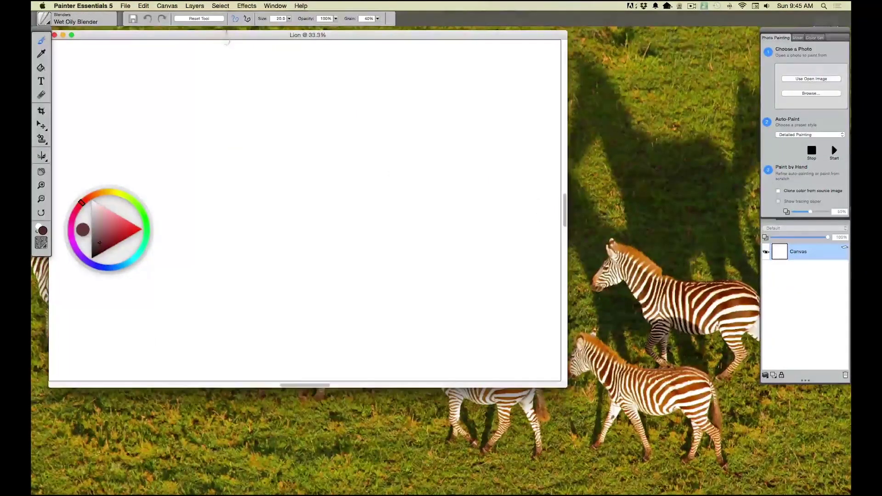
{"action": "left_click_drag", "start_coordinate": [225, 39], "coordinate": [224, 31]}
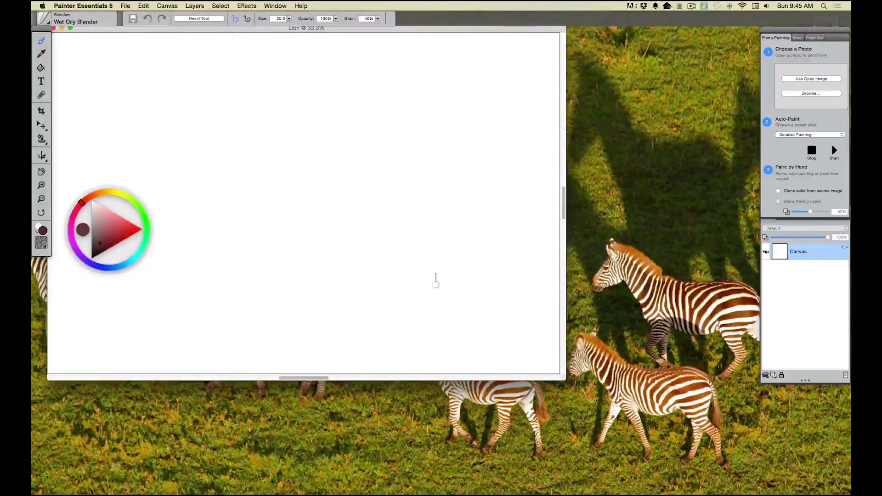
{"action": "left_click_drag", "start_coordinate": [563, 381], "coordinate": [849, 490]}
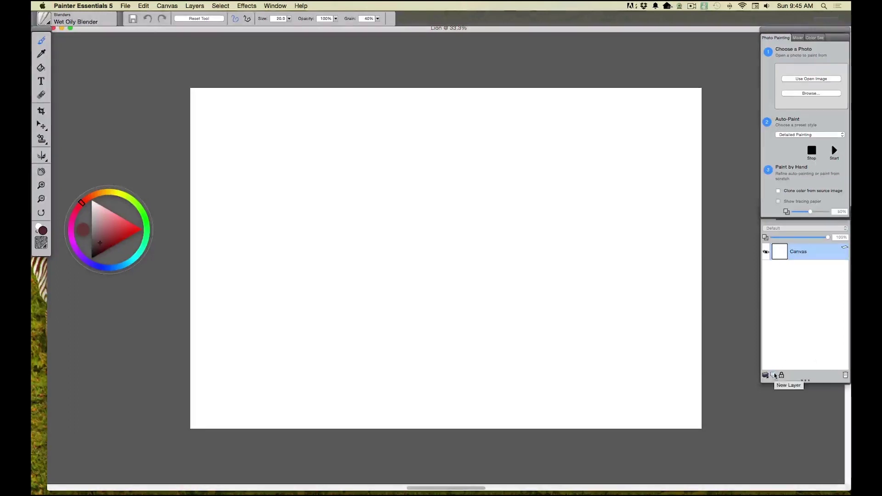
Step: Add a new layer above the canvas and choose the Sharp Charcoal Pencil from the Chalk, Pastel & Crayons brushes
{"action": "left_click", "coordinate": [774, 375]}
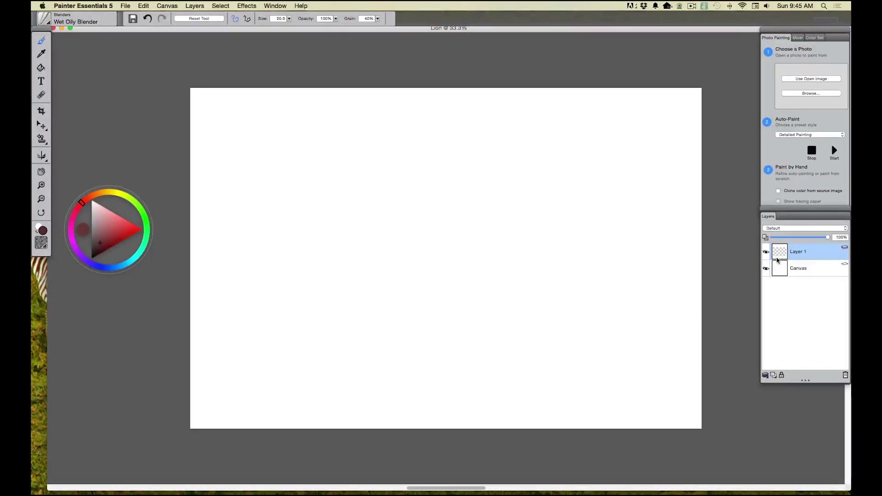
{"action": "left_click", "coordinate": [49, 24]}
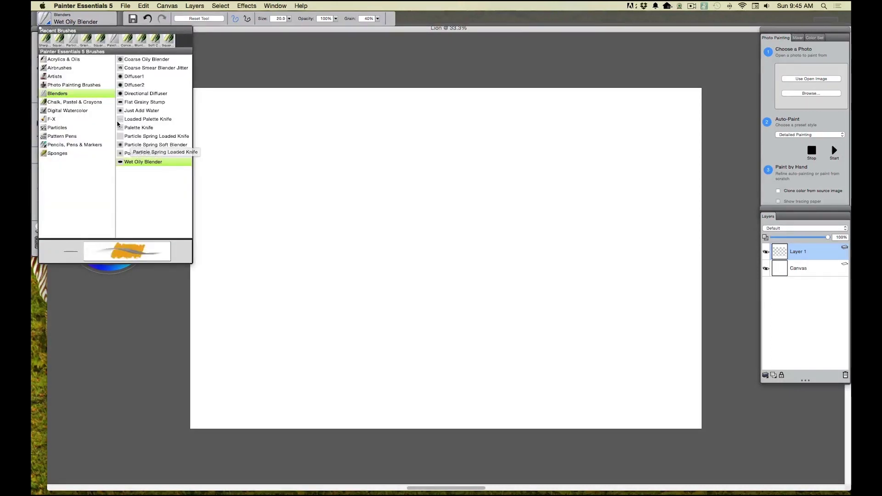
{"action": "left_click", "coordinate": [94, 105]}
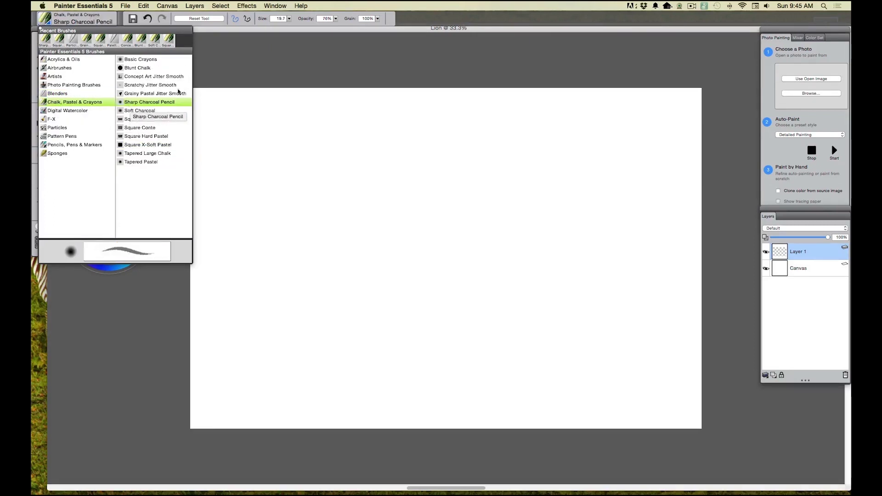
{"action": "left_click", "coordinate": [393, 163]}
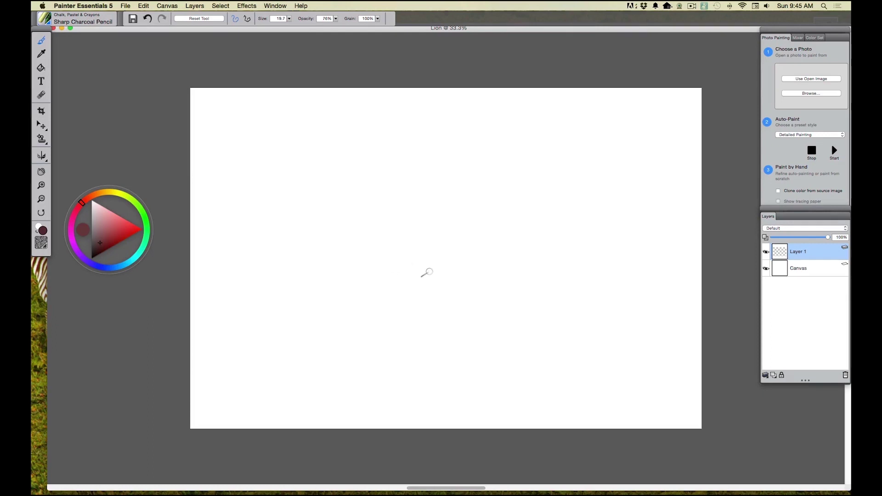
Step: Sketch the lion's rounded rump, back and long chest line with loose curved strokes on the new layer
{"action": "left_click_drag", "start_coordinate": [358, 266], "coordinate": [286, 260]}
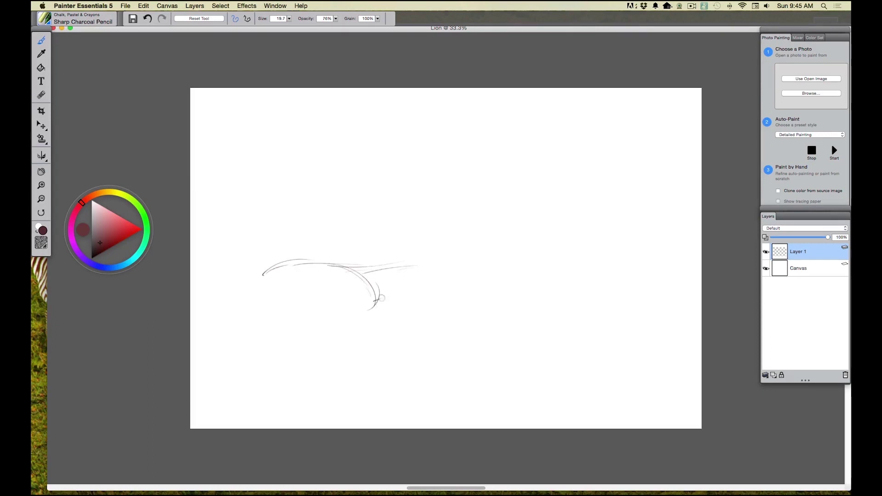
{"action": "mouse_move", "coordinate": [381, 298]}
{"action": "left_mouse_down"}
{"action": "mouse_move", "coordinate": [254, 276]}
{"action": "mouse_move", "coordinate": [229, 294]}
{"action": "mouse_move", "coordinate": [231, 313]}
{"action": "mouse_move", "coordinate": [372, 319]}
{"action": "left_mouse_up"}
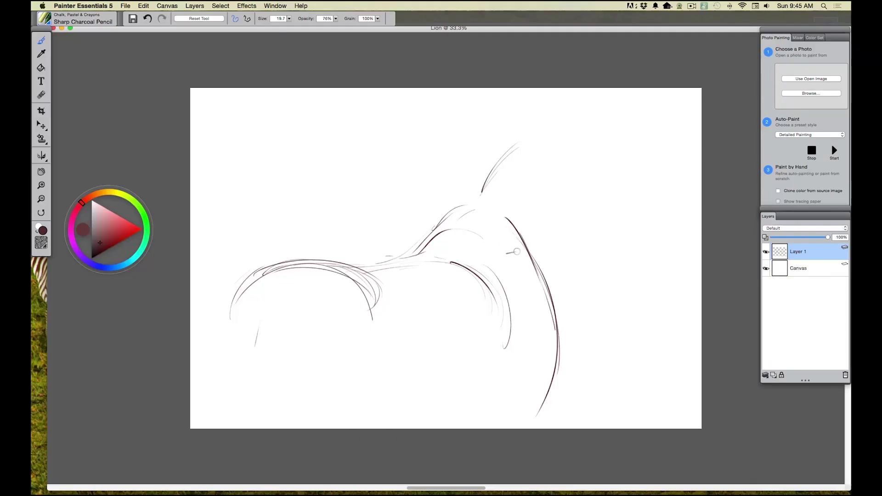
{"action": "left_click_drag", "start_coordinate": [539, 271], "coordinate": [560, 382]}
Step: Draw the rear edge of the lion's shoulder down to the upper foreleg, with short strokes toward the belly
{"action": "left_click_drag", "start_coordinate": [493, 301], "coordinate": [498, 374]}
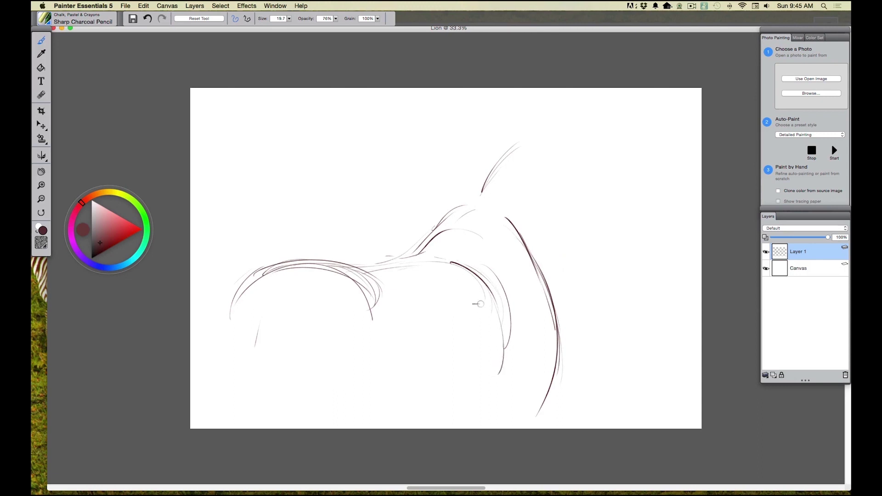
{"action": "left_click_drag", "start_coordinate": [489, 296], "coordinate": [486, 355]}
{"action": "mouse_move", "coordinate": [498, 321]}
{"action": "left_mouse_down"}
{"action": "mouse_move", "coordinate": [477, 412]}
{"action": "mouse_move", "coordinate": [468, 418]}
{"action": "left_mouse_up"}
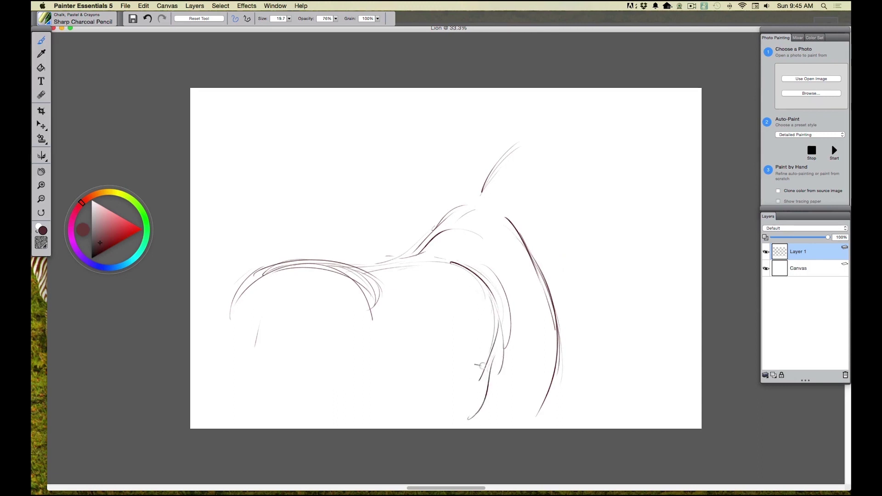
{"action": "left_click_drag", "start_coordinate": [474, 378], "coordinate": [487, 347]}
{"action": "mouse_move", "coordinate": [467, 375]}
{"action": "left_mouse_down"}
{"action": "mouse_move", "coordinate": [482, 346]}
{"action": "mouse_move", "coordinate": [473, 357]}
{"action": "mouse_move", "coordinate": [427, 343]}
{"action": "mouse_move", "coordinate": [438, 363]}
{"action": "left_mouse_up"}
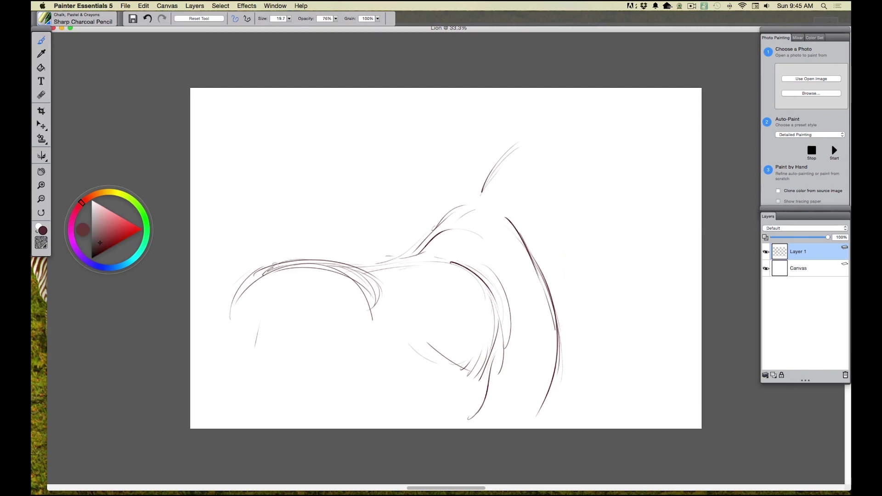
Step: Reinforce the rump, flank and back contours and carry the line over the shoulder toward the chest
{"action": "left_click_drag", "start_coordinate": [375, 298], "coordinate": [369, 325]}
{"action": "mouse_move", "coordinate": [257, 269]}
{"action": "left_mouse_down"}
{"action": "mouse_move", "coordinate": [229, 298]}
{"action": "mouse_move", "coordinate": [335, 281]}
{"action": "left_mouse_up"}
{"action": "mouse_move", "coordinate": [383, 267]}
{"action": "left_mouse_down"}
{"action": "mouse_move", "coordinate": [400, 252]}
{"action": "mouse_move", "coordinate": [497, 228]}
{"action": "mouse_move", "coordinate": [544, 317]}
{"action": "left_mouse_up"}
Step: Sketch the arched neck up to the top of the head, then bring the throat line down and darken the chest
{"action": "left_click_drag", "start_coordinate": [478, 163], "coordinate": [461, 202]}
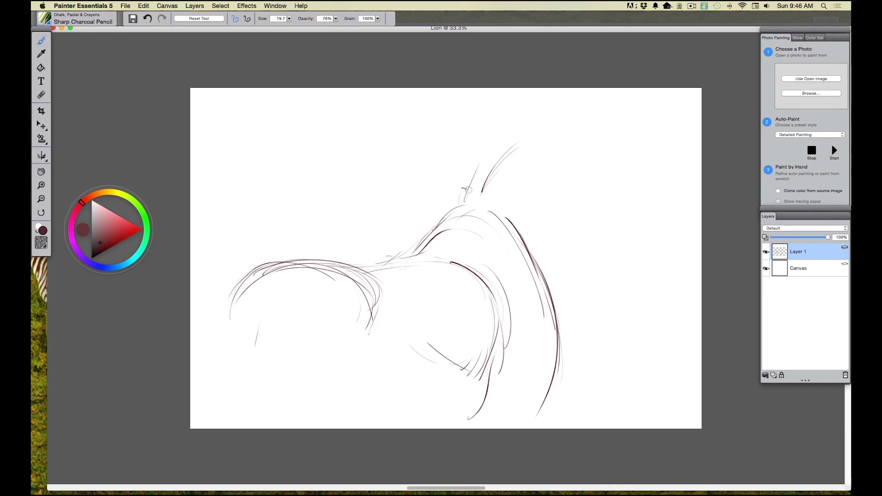
{"action": "mouse_move", "coordinate": [488, 164]}
{"action": "left_mouse_down"}
{"action": "mouse_move", "coordinate": [537, 124]}
{"action": "mouse_move", "coordinate": [572, 237]}
{"action": "left_mouse_up"}
{"action": "mouse_move", "coordinate": [560, 145]}
{"action": "left_mouse_down"}
{"action": "mouse_move", "coordinate": [572, 227]}
{"action": "mouse_move", "coordinate": [559, 269]}
{"action": "mouse_move", "coordinate": [564, 358]}
{"action": "left_mouse_up"}
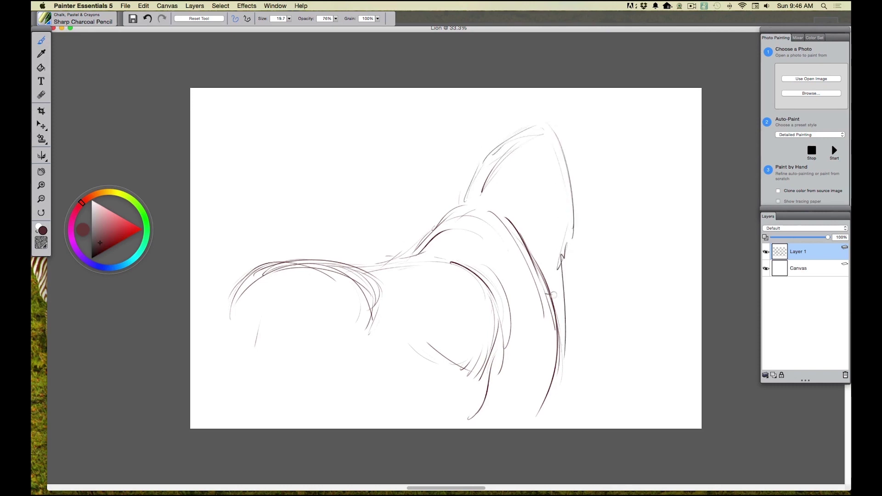
{"action": "left_click_drag", "start_coordinate": [549, 281], "coordinate": [553, 390]}
{"action": "left_click_drag", "start_coordinate": [537, 399], "coordinate": [543, 402]}
{"action": "left_click_drag", "start_coordinate": [535, 127], "coordinate": [572, 140]}
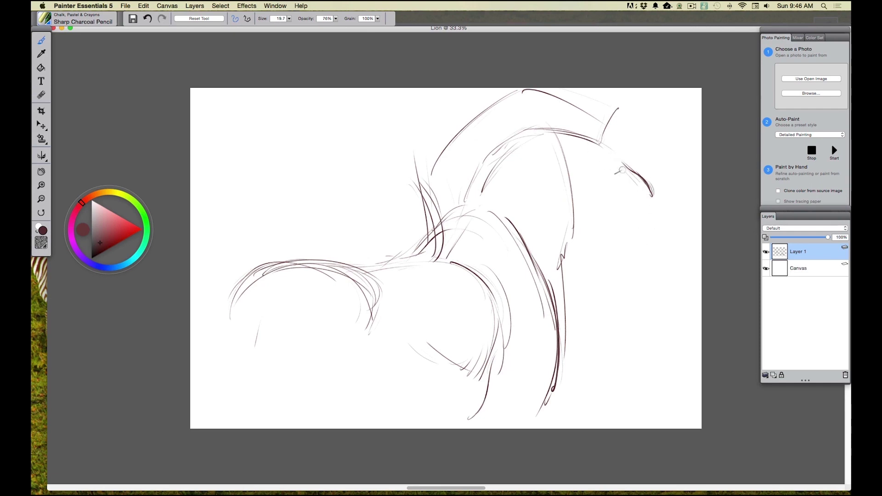
Step: Draw the lion's forehead and the bridge of the nose down to the muzzle tip with the charcoal pencil
{"action": "mouse_move", "coordinate": [632, 169]}
{"action": "left_mouse_down"}
{"action": "mouse_move", "coordinate": [657, 193]}
{"action": "mouse_move", "coordinate": [637, 175]}
{"action": "left_mouse_up"}
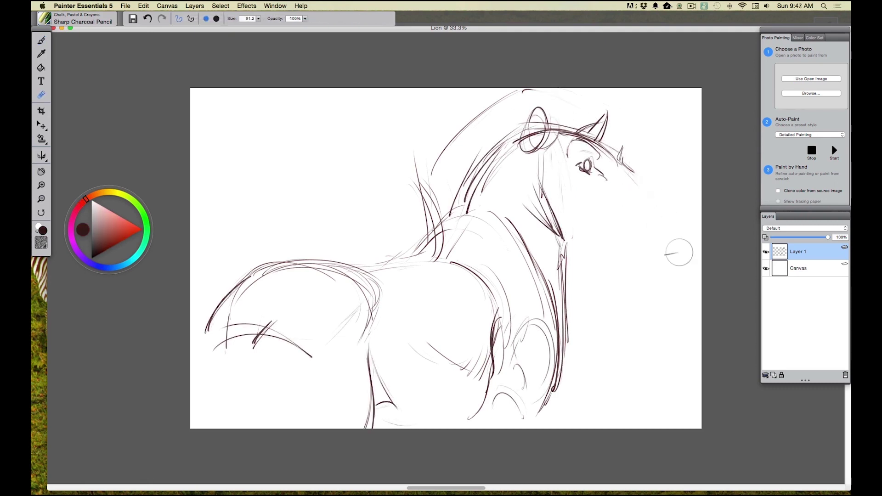
{"action": "key", "text": "b"}
{"action": "left_click_drag", "start_coordinate": [590, 145], "coordinate": [636, 181]}
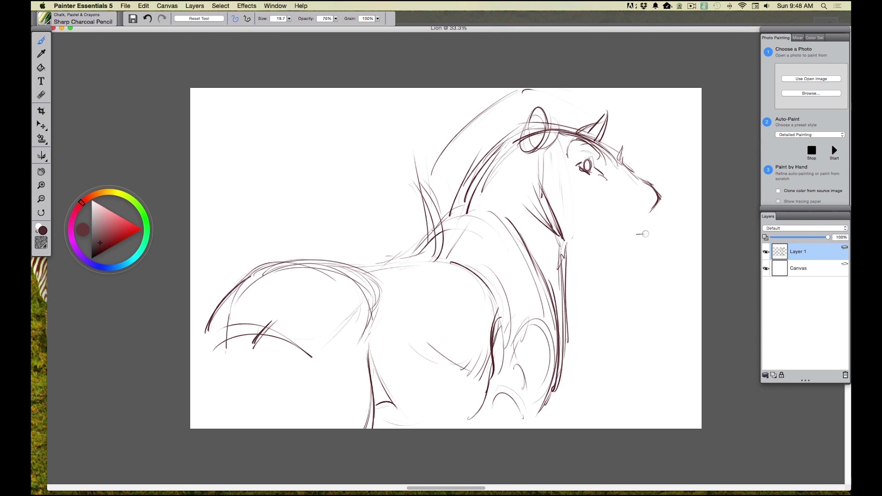
Step: Strengthen the rump and hip folds with curved strokes, and add rib lines and belly fur on the torso
{"action": "left_click_drag", "start_coordinate": [358, 278], "coordinate": [233, 293]}
{"action": "left_click_drag", "start_coordinate": [368, 306], "coordinate": [366, 320]}
{"action": "mouse_move", "coordinate": [340, 268]}
{"action": "left_mouse_down"}
{"action": "mouse_move", "coordinate": [381, 311]}
{"action": "mouse_move", "coordinate": [376, 335]}
{"action": "left_mouse_up"}
{"action": "left_click_drag", "start_coordinate": [361, 277], "coordinate": [384, 329]}
{"action": "left_click_drag", "start_coordinate": [390, 296], "coordinate": [396, 334]}
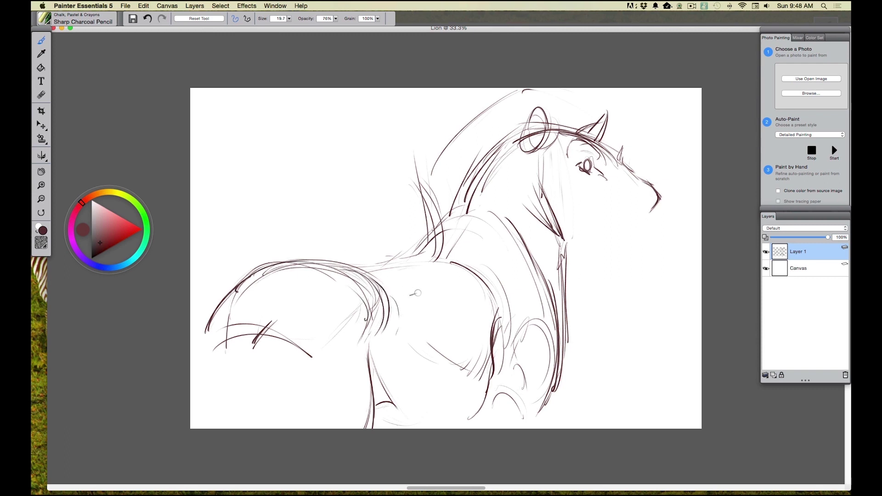
{"action": "mouse_move", "coordinate": [440, 315]}
{"action": "left_mouse_down"}
{"action": "mouse_move", "coordinate": [457, 337]}
{"action": "mouse_move", "coordinate": [445, 406]}
{"action": "mouse_move", "coordinate": [471, 370]}
{"action": "mouse_move", "coordinate": [453, 406]}
{"action": "left_mouse_up"}
{"action": "mouse_move", "coordinate": [448, 373]}
{"action": "left_mouse_down"}
{"action": "mouse_move", "coordinate": [455, 376]}
{"action": "mouse_move", "coordinate": [436, 395]}
{"action": "left_mouse_up"}
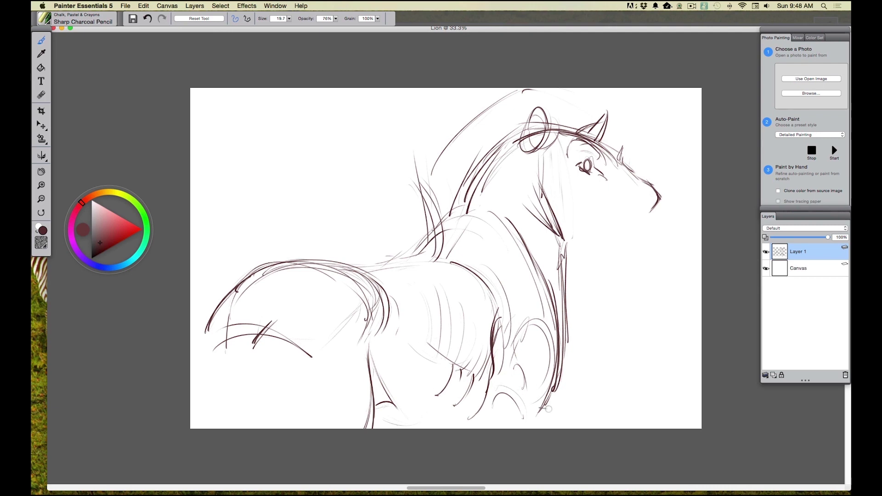
Step: Extend the foreleg and lower chest lines to the bottom of the canvas and darken the belly's lower edge
{"action": "left_click_drag", "start_coordinate": [552, 393], "coordinate": [544, 429]}
{"action": "mouse_move", "coordinate": [526, 382]}
{"action": "left_mouse_down"}
{"action": "mouse_move", "coordinate": [535, 385]}
{"action": "mouse_move", "coordinate": [544, 430]}
{"action": "left_mouse_up"}
{"action": "left_click_drag", "start_coordinate": [557, 377], "coordinate": [551, 327]}
{"action": "left_click_drag", "start_coordinate": [473, 415], "coordinate": [452, 428]}
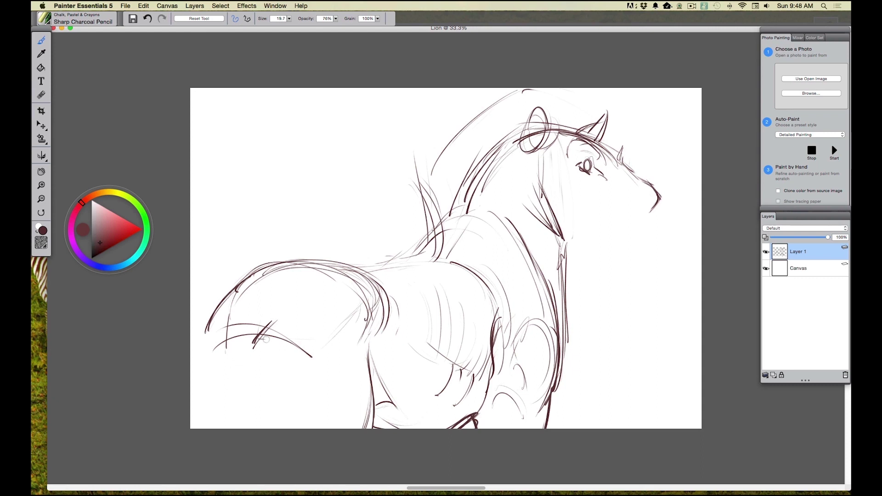
Step: Draw the hind leg and tail-side contours down from the rump and thicken the rump's outer outline
{"action": "mouse_move", "coordinate": [271, 324]}
{"action": "left_mouse_down"}
{"action": "mouse_move", "coordinate": [244, 427]}
{"action": "mouse_move", "coordinate": [252, 418]}
{"action": "left_mouse_up"}
{"action": "mouse_move", "coordinate": [231, 327]}
{"action": "left_mouse_down"}
{"action": "mouse_move", "coordinate": [231, 382]}
{"action": "mouse_move", "coordinate": [219, 391]}
{"action": "left_mouse_up"}
{"action": "left_click_drag", "start_coordinate": [207, 327], "coordinate": [201, 342]}
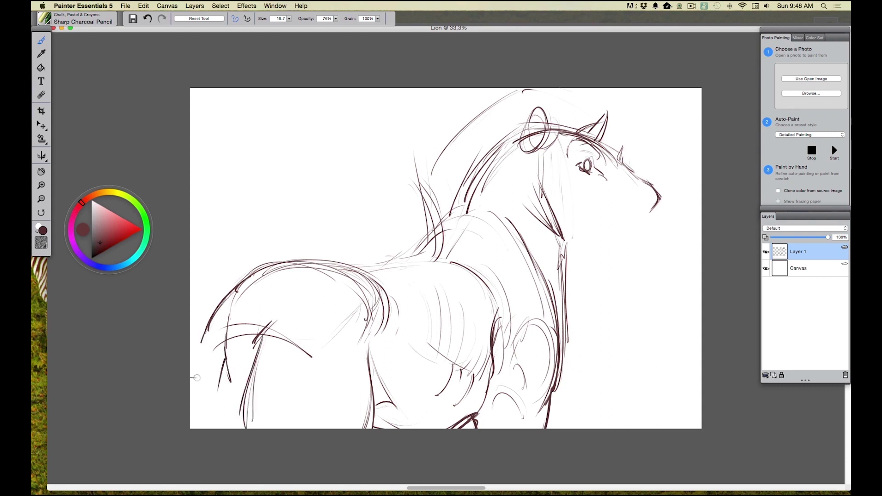
{"action": "left_click_drag", "start_coordinate": [196, 377], "coordinate": [217, 307]}
{"action": "left_click_drag", "start_coordinate": [200, 354], "coordinate": [257, 269]}
{"action": "left_click_drag", "start_coordinate": [193, 374], "coordinate": [250, 271]}
{"action": "left_click_drag", "start_coordinate": [215, 325], "coordinate": [188, 383]}
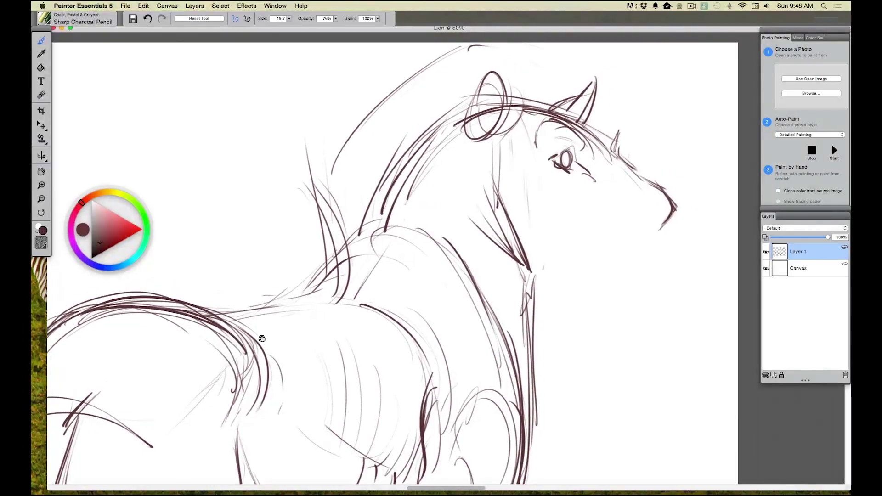
Step: Refine the lion's face around the muzzle and hatch the base of the neck above the shoulders
{"action": "mouse_move", "coordinate": [597, 239]}
{"action": "left_mouse_down"}
{"action": "mouse_move", "coordinate": [580, 223]}
{"action": "mouse_move", "coordinate": [590, 227]}
{"action": "mouse_move", "coordinate": [600, 216]}
{"action": "mouse_move", "coordinate": [589, 212]}
{"action": "mouse_move", "coordinate": [591, 235]}
{"action": "mouse_move", "coordinate": [553, 214]}
{"action": "mouse_move", "coordinate": [572, 232]}
{"action": "mouse_move", "coordinate": [607, 227]}
{"action": "left_mouse_up"}
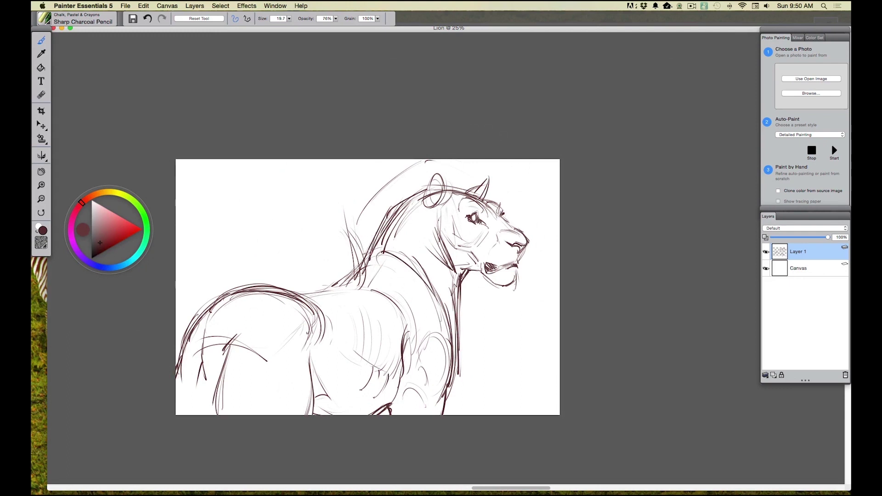
{"action": "left_click_drag", "start_coordinate": [367, 254], "coordinate": [343, 287]}
{"action": "left_click_drag", "start_coordinate": [360, 261], "coordinate": [343, 283]}
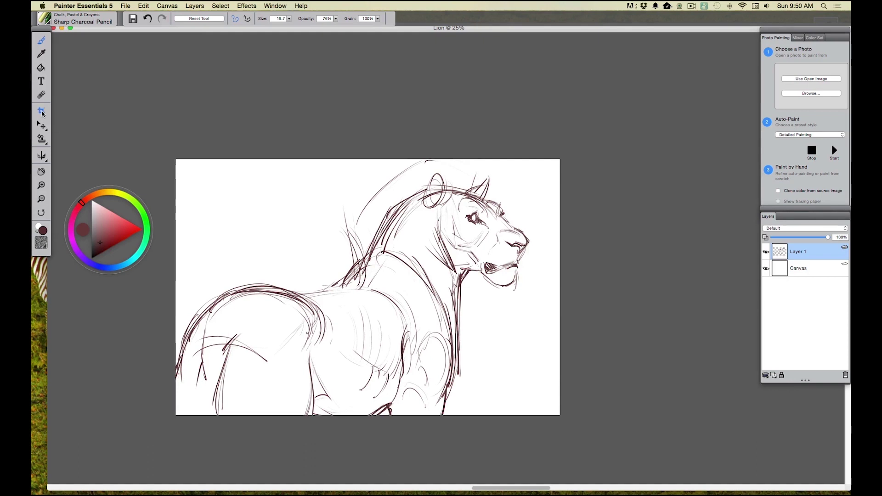
Step: Select the lion's face, from the cheek around the muzzle and chin, with a freehand Lasso selection
{"action": "left_click", "coordinate": [45, 130]}
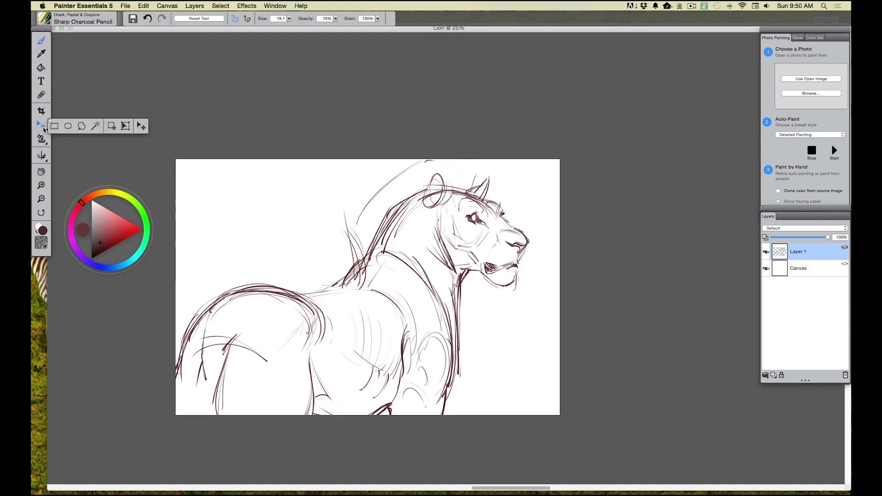
{"action": "left_click", "coordinate": [82, 126]}
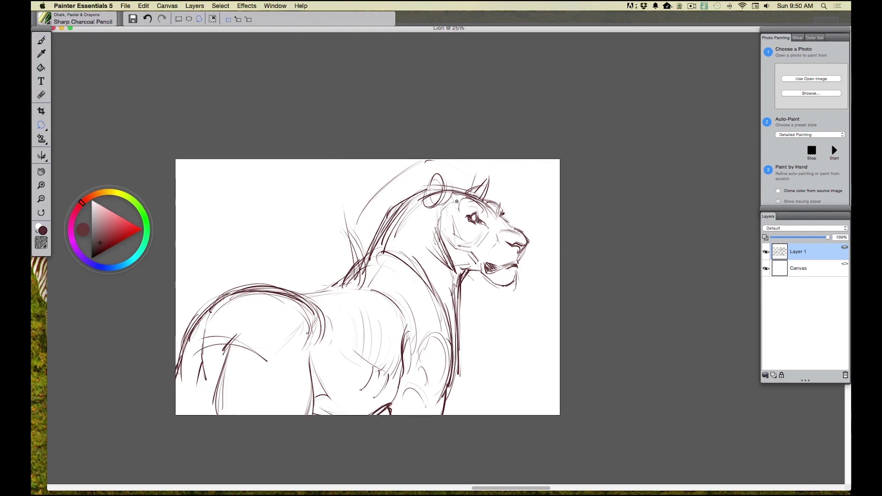
{"action": "mouse_move", "coordinate": [498, 191]}
{"action": "left_mouse_down"}
{"action": "mouse_move", "coordinate": [528, 217]}
{"action": "mouse_move", "coordinate": [526, 299]}
{"action": "left_mouse_up"}
{"action": "left_click_drag", "start_coordinate": [471, 279], "coordinate": [437, 239]}
Step: Scale the selected face down slightly toward the upper cheek with the Transform tool and apply the transformation
{"action": "left_click", "coordinate": [43, 128]}
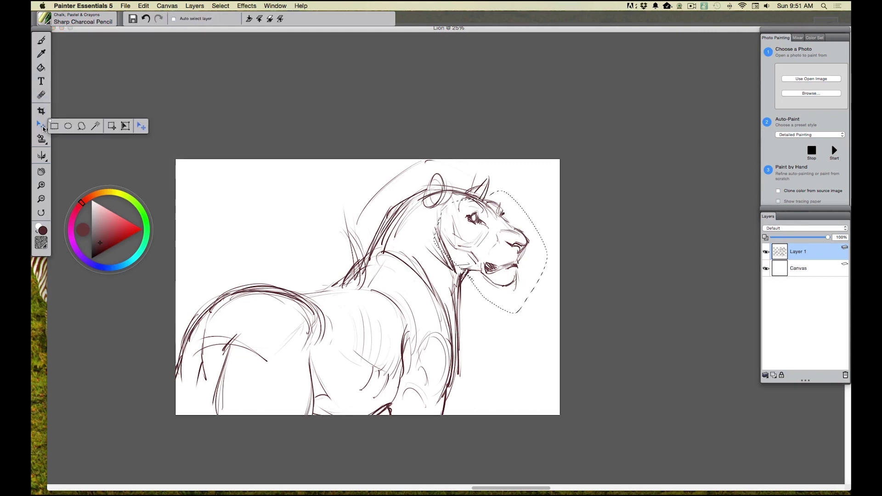
{"action": "left_click", "coordinate": [125, 126]}
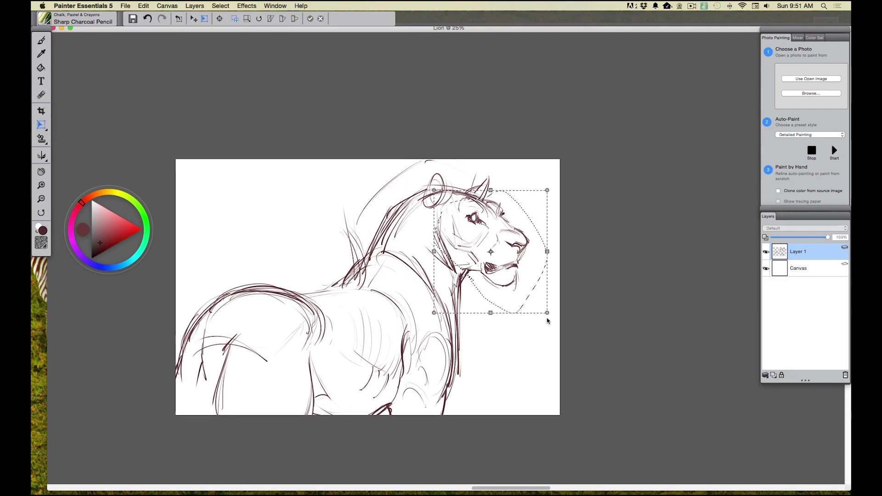
{"action": "left_click_drag", "start_coordinate": [547, 312], "coordinate": [538, 305]}
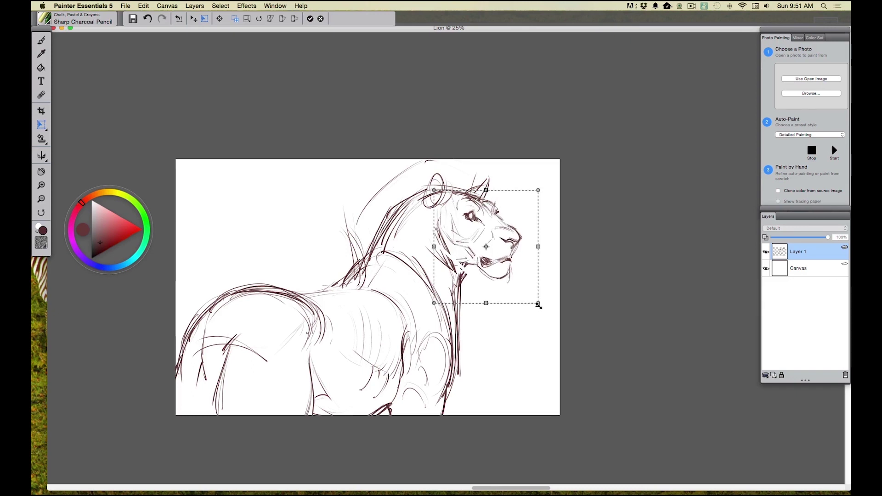
{"action": "key", "text": "Return"}
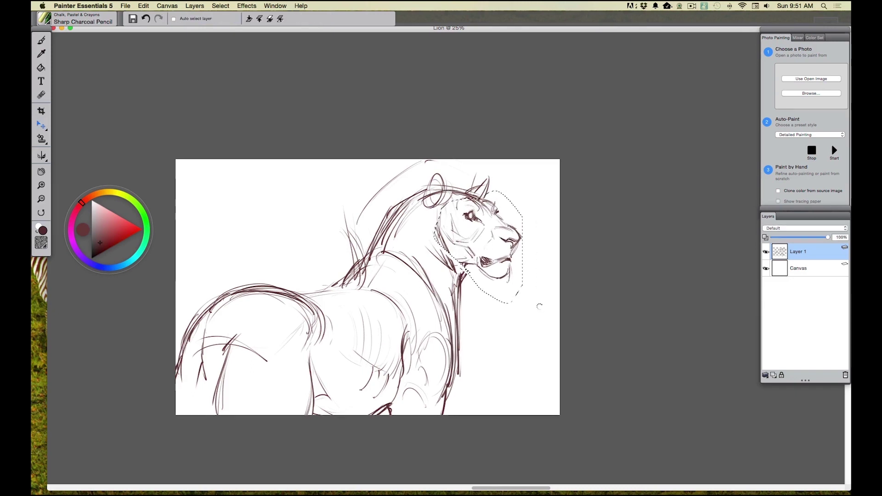
Step: Return to the Sharp Charcoal Pencil brush and clear the selection around the lion's face
{"action": "key", "text": "b"}
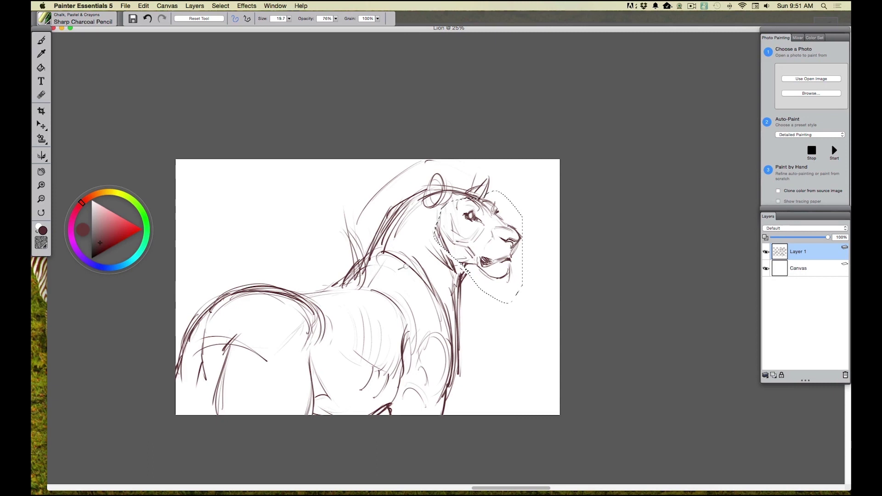
{"action": "left_click", "coordinate": [219, 6]}
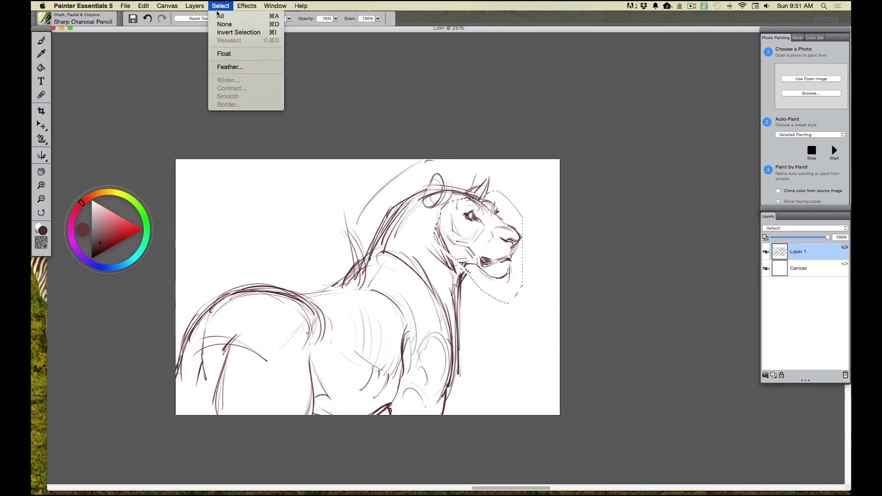
{"action": "left_click", "coordinate": [220, 26]}
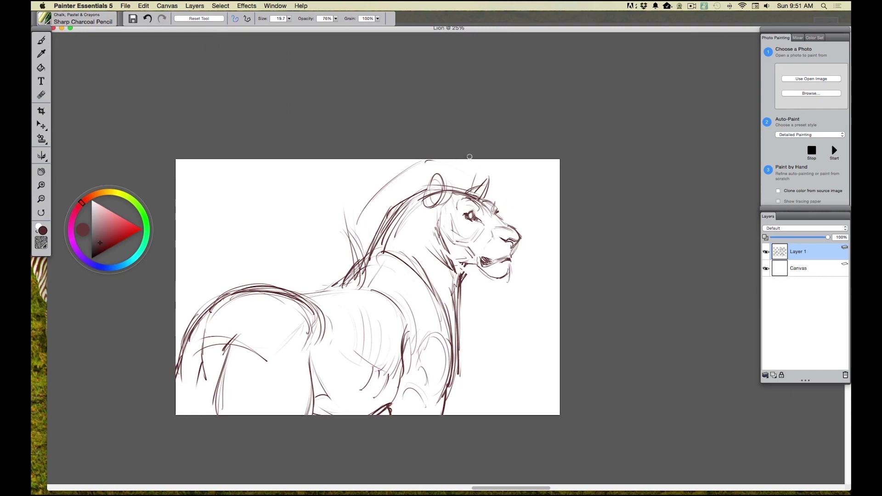
Step: Draw zebra stripes on the cheek behind the muzzle and down the upper neck behind the ear
{"action": "key", "text": "super+plus"}
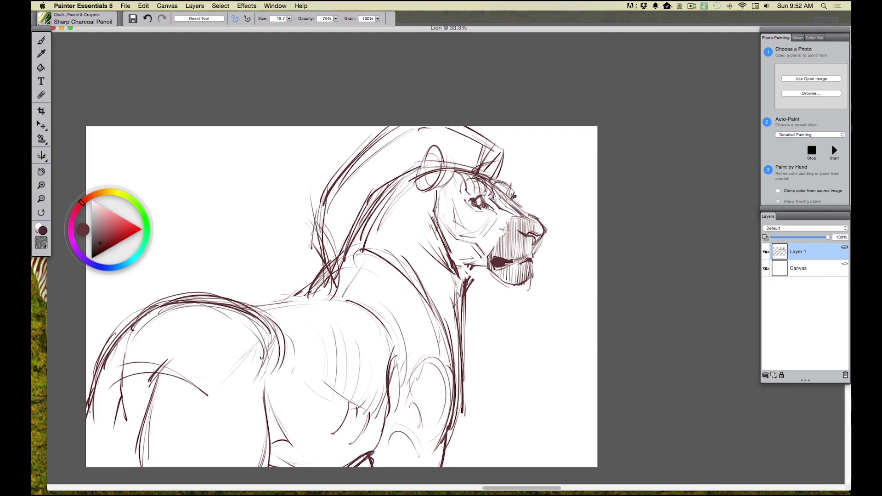
{"action": "left_click_drag", "start_coordinate": [507, 233], "coordinate": [492, 244]}
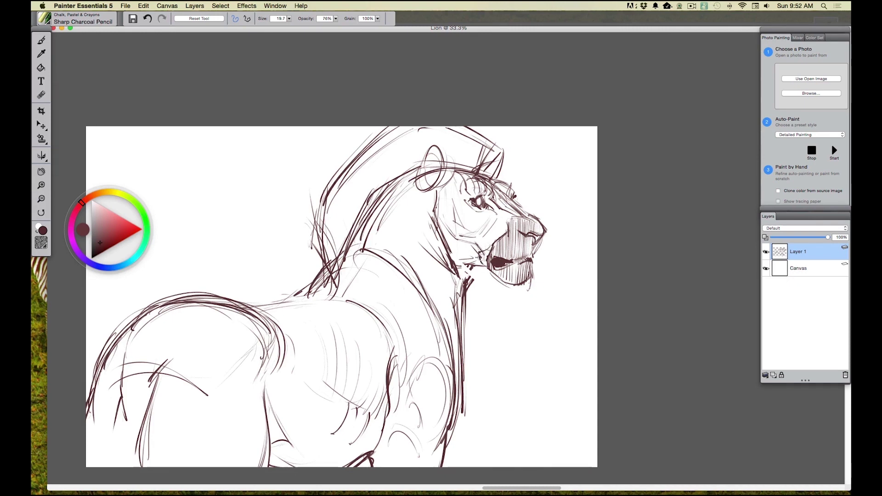
{"action": "left_click_drag", "start_coordinate": [486, 250], "coordinate": [482, 256]}
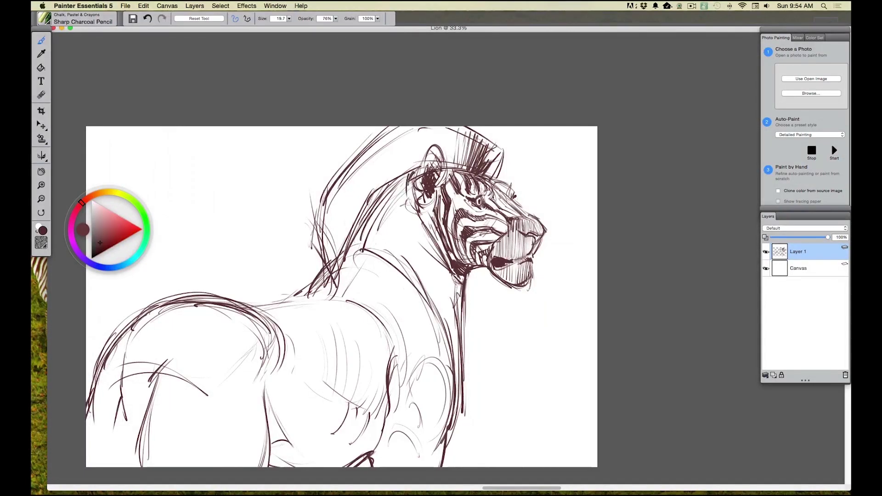
{"action": "left_click_drag", "start_coordinate": [406, 179], "coordinate": [417, 217]}
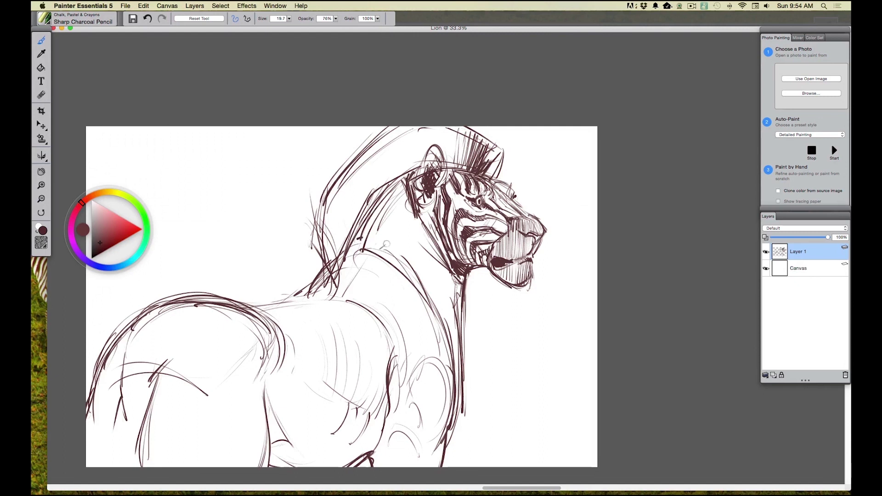
Step: Draw curved zebra stripes wrapping from the nape across the neck toward the chest
{"action": "left_click_drag", "start_coordinate": [357, 240], "coordinate": [431, 295]}
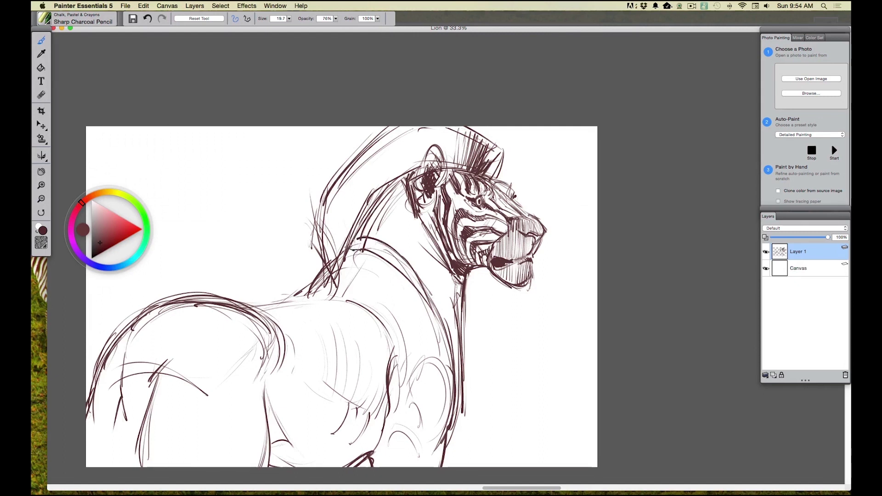
{"action": "left_click_drag", "start_coordinate": [356, 240], "coordinate": [400, 271]}
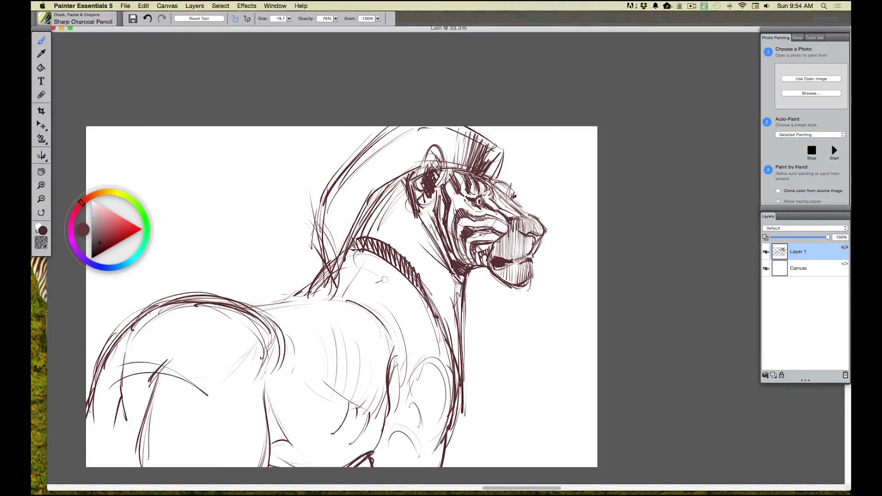
{"action": "mouse_move", "coordinate": [459, 340]}
{"action": "left_mouse_down"}
{"action": "mouse_move", "coordinate": [427, 267]}
{"action": "mouse_move", "coordinate": [400, 234]}
{"action": "mouse_move", "coordinate": [363, 221]}
{"action": "mouse_move", "coordinate": [404, 252]}
{"action": "left_mouse_up"}
{"action": "left_click_drag", "start_coordinate": [377, 220], "coordinate": [432, 271]}
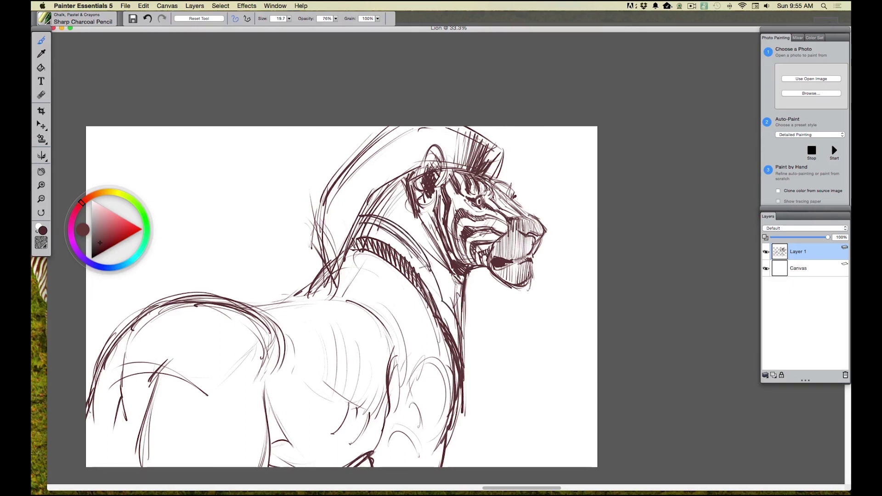
{"action": "left_click_drag", "start_coordinate": [406, 234], "coordinate": [439, 296]}
{"action": "left_click_drag", "start_coordinate": [424, 267], "coordinate": [455, 322]}
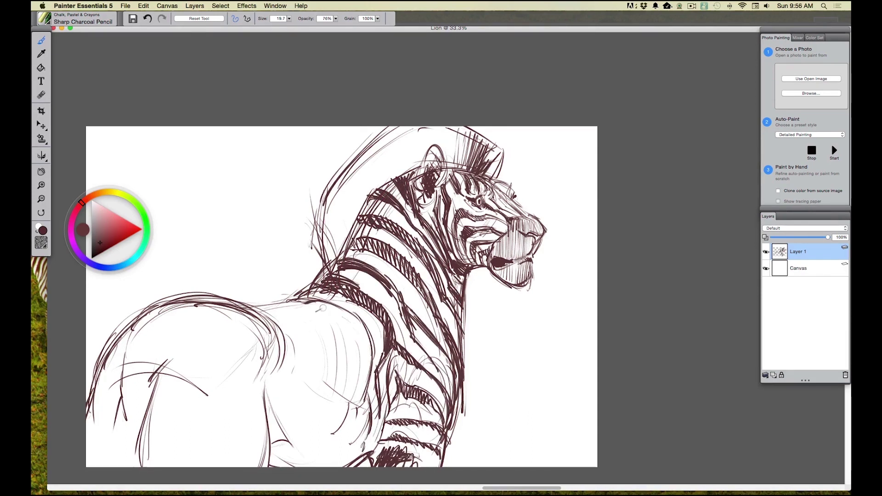
Step: Draw and thicken a long zebra stripe from the withers down behind the shoulder to the foreleg
{"action": "mouse_move", "coordinate": [298, 303]}
{"action": "left_mouse_down"}
{"action": "mouse_move", "coordinate": [336, 308]}
{"action": "mouse_move", "coordinate": [368, 353]}
{"action": "mouse_move", "coordinate": [368, 344]}
{"action": "mouse_move", "coordinate": [362, 394]}
{"action": "left_mouse_up"}
{"action": "left_click_drag", "start_coordinate": [368, 331], "coordinate": [354, 402]}
{"action": "left_click_drag", "start_coordinate": [371, 351], "coordinate": [356, 411]}
{"action": "left_click_drag", "start_coordinate": [368, 376], "coordinate": [355, 436]}
{"action": "left_click_drag", "start_coordinate": [370, 396], "coordinate": [358, 438]}
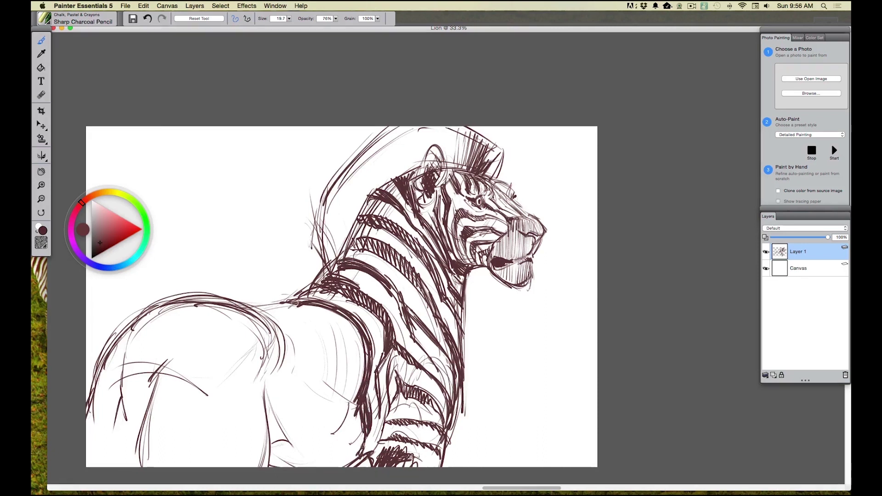
Step: Draw another long stripe from the back down over the ribs to the belly and darken its edges
{"action": "mouse_move", "coordinate": [270, 304]}
{"action": "left_mouse_down"}
{"action": "mouse_move", "coordinate": [308, 312]}
{"action": "mouse_move", "coordinate": [342, 344]}
{"action": "left_mouse_up"}
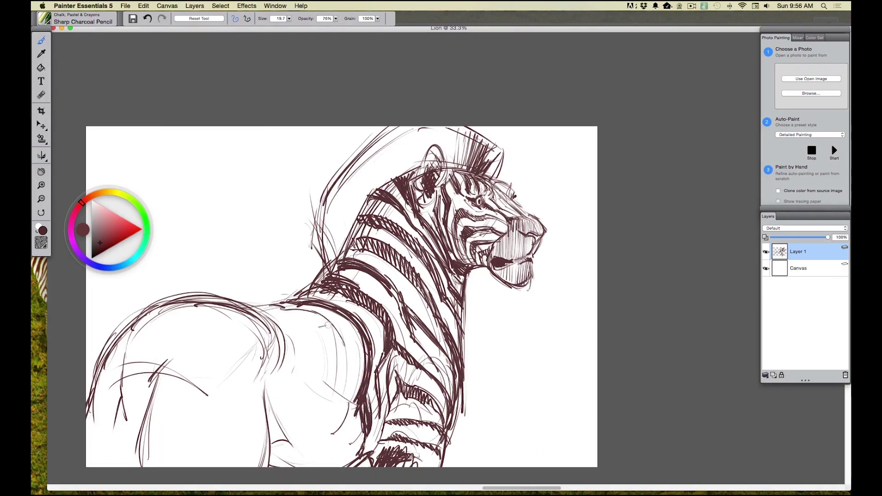
{"action": "mouse_move", "coordinate": [320, 315]}
{"action": "left_mouse_down"}
{"action": "mouse_move", "coordinate": [347, 346]}
{"action": "mouse_move", "coordinate": [346, 339]}
{"action": "mouse_move", "coordinate": [349, 385]}
{"action": "left_mouse_up"}
{"action": "left_click_drag", "start_coordinate": [344, 340], "coordinate": [343, 415]}
{"action": "mouse_move", "coordinate": [349, 381]}
{"action": "left_mouse_down"}
{"action": "mouse_move", "coordinate": [339, 428]}
{"action": "mouse_move", "coordinate": [347, 448]}
{"action": "mouse_move", "coordinate": [338, 416]}
{"action": "mouse_move", "coordinate": [331, 468]}
{"action": "left_mouse_up"}
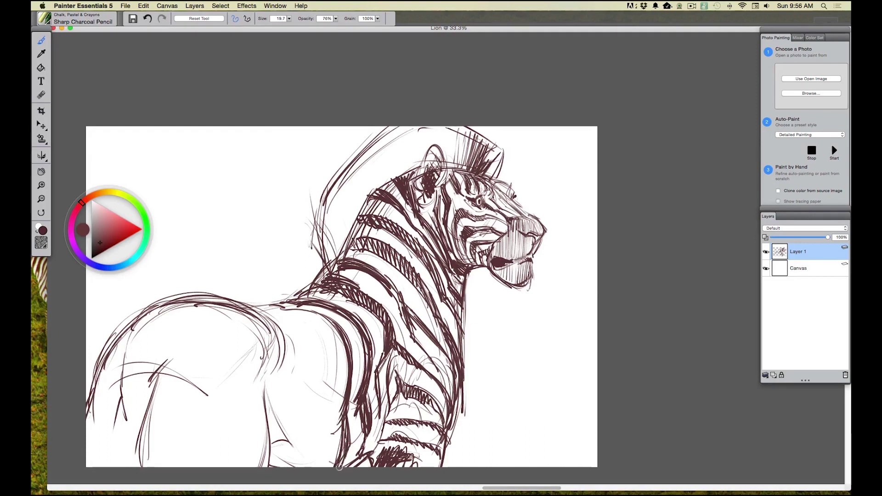
{"action": "left_click_drag", "start_coordinate": [345, 411], "coordinate": [340, 450]}
{"action": "left_click_drag", "start_coordinate": [349, 388], "coordinate": [340, 361]}
{"action": "mouse_move", "coordinate": [349, 367]}
{"action": "left_mouse_down"}
{"action": "mouse_move", "coordinate": [322, 320]}
{"action": "mouse_move", "coordinate": [254, 305]}
{"action": "mouse_move", "coordinate": [292, 325]}
{"action": "mouse_move", "coordinate": [326, 365]}
{"action": "left_mouse_up"}
Step: Outline a tapering stripe down the lion's flank between the ribs and the haunch
{"action": "mouse_move", "coordinate": [301, 323]}
{"action": "left_mouse_down"}
{"action": "mouse_move", "coordinate": [310, 381]}
{"action": "mouse_move", "coordinate": [313, 362]}
{"action": "mouse_move", "coordinate": [293, 315]}
{"action": "mouse_move", "coordinate": [306, 348]}
{"action": "mouse_move", "coordinate": [309, 377]}
{"action": "left_mouse_up"}
{"action": "left_click_drag", "start_coordinate": [299, 324], "coordinate": [304, 388]}
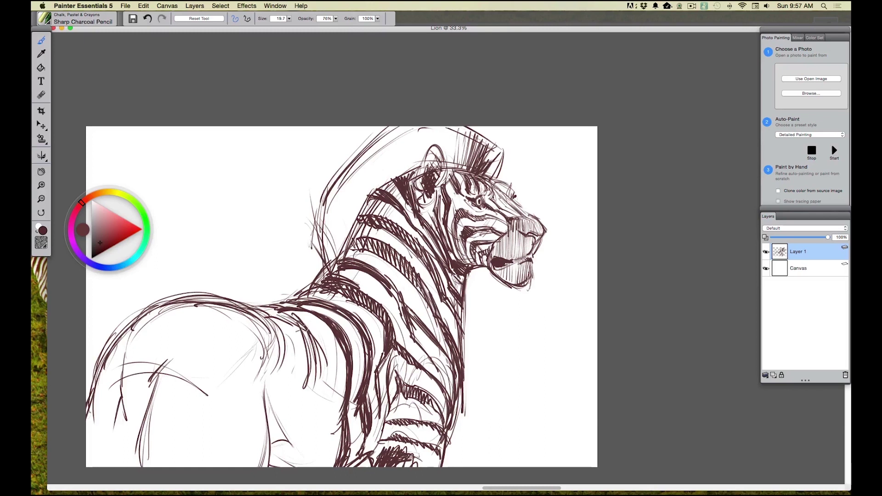
{"action": "left_click_drag", "start_coordinate": [304, 335], "coordinate": [308, 402]}
{"action": "left_click_drag", "start_coordinate": [321, 333], "coordinate": [307, 395]}
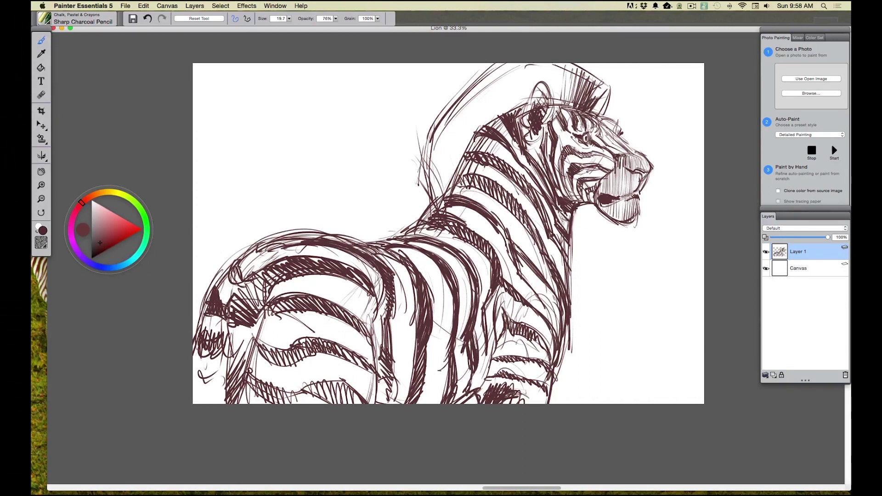
Step: Hatch dark bands across the upright mane, from behind the forehead to the base of the neck
{"action": "mouse_move", "coordinate": [565, 105]}
{"action": "left_mouse_down"}
{"action": "mouse_move", "coordinate": [558, 66]}
{"action": "mouse_move", "coordinate": [549, 69]}
{"action": "left_mouse_up"}
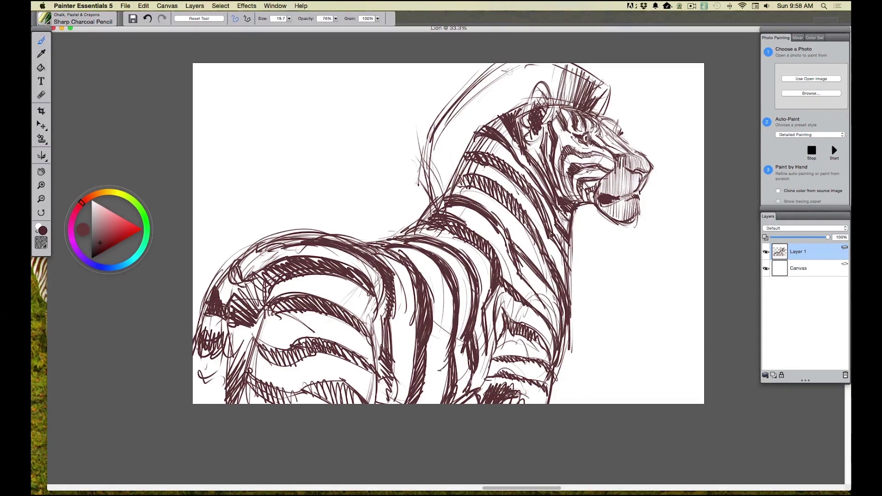
{"action": "mouse_move", "coordinate": [507, 105]}
{"action": "left_mouse_down"}
{"action": "mouse_move", "coordinate": [498, 74]}
{"action": "mouse_move", "coordinate": [492, 115]}
{"action": "mouse_move", "coordinate": [478, 78]}
{"action": "mouse_move", "coordinate": [508, 122]}
{"action": "left_mouse_up"}
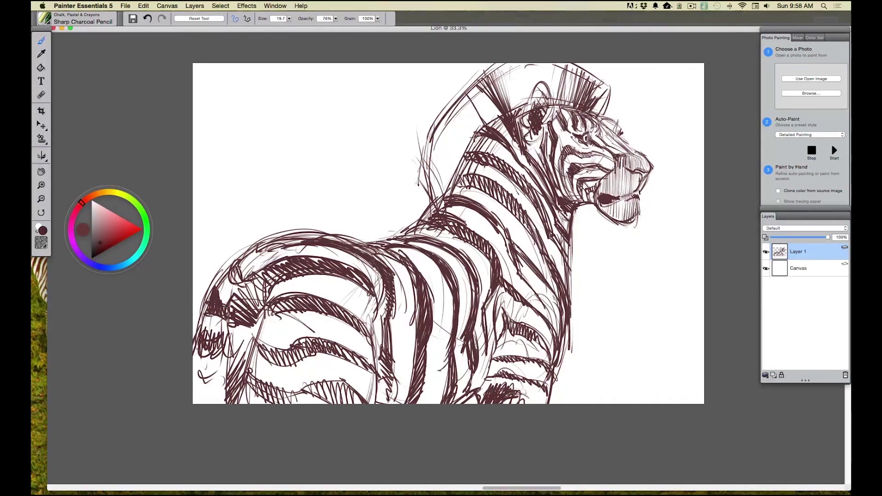
{"action": "left_click_drag", "start_coordinate": [453, 113], "coordinate": [477, 135]}
{"action": "mouse_move", "coordinate": [464, 98]}
{"action": "left_mouse_down"}
{"action": "mouse_move", "coordinate": [476, 123]}
{"action": "mouse_move", "coordinate": [457, 134]}
{"action": "mouse_move", "coordinate": [468, 154]}
{"action": "left_mouse_up"}
{"action": "mouse_move", "coordinate": [420, 134]}
{"action": "left_mouse_down"}
{"action": "mouse_move", "coordinate": [466, 161]}
{"action": "mouse_move", "coordinate": [440, 165]}
{"action": "mouse_move", "coordinate": [459, 185]}
{"action": "mouse_move", "coordinate": [432, 222]}
{"action": "left_mouse_up"}
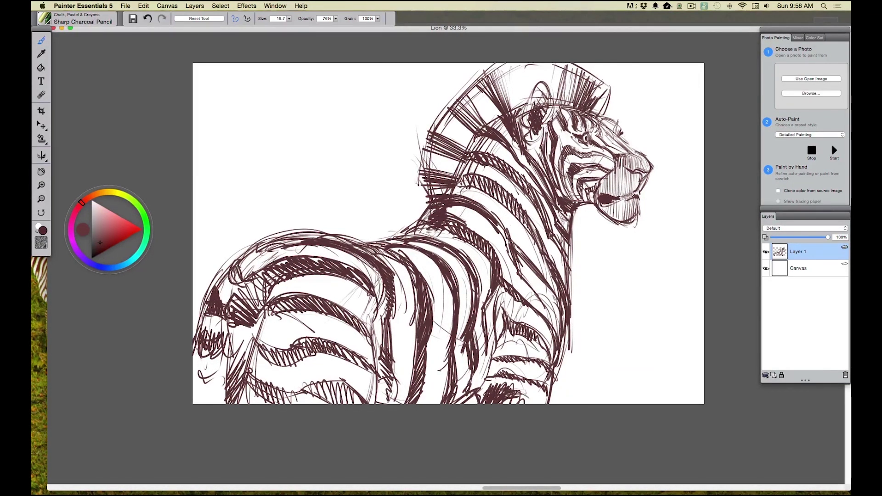
{"action": "mouse_move", "coordinate": [495, 67]}
{"action": "left_mouse_down"}
{"action": "mouse_move", "coordinate": [512, 110]}
{"action": "mouse_move", "coordinate": [531, 98]}
{"action": "left_mouse_up"}
{"action": "mouse_move", "coordinate": [523, 64]}
{"action": "left_mouse_down"}
{"action": "mouse_move", "coordinate": [533, 92]}
{"action": "mouse_move", "coordinate": [549, 83]}
{"action": "mouse_move", "coordinate": [558, 97]}
{"action": "left_mouse_up"}
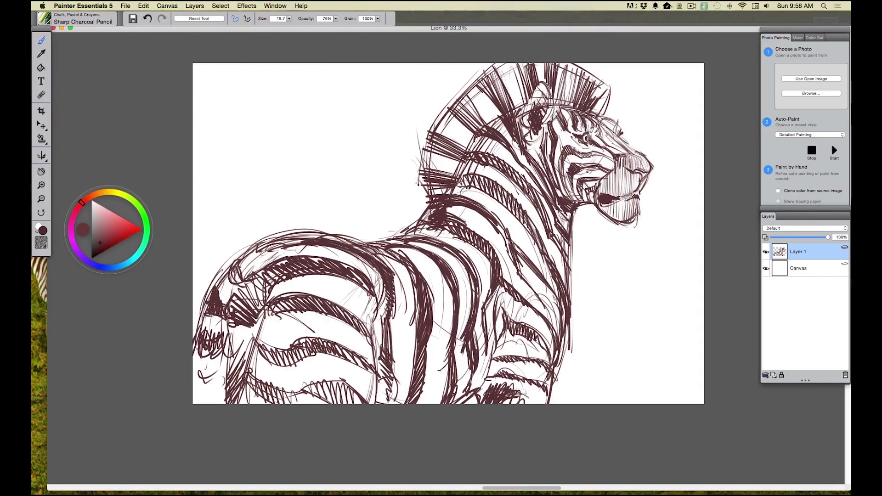
{"action": "mouse_move", "coordinate": [558, 66]}
{"action": "left_mouse_down"}
{"action": "mouse_move", "coordinate": [574, 110]}
{"action": "mouse_move", "coordinate": [563, 109]}
{"action": "left_mouse_up"}
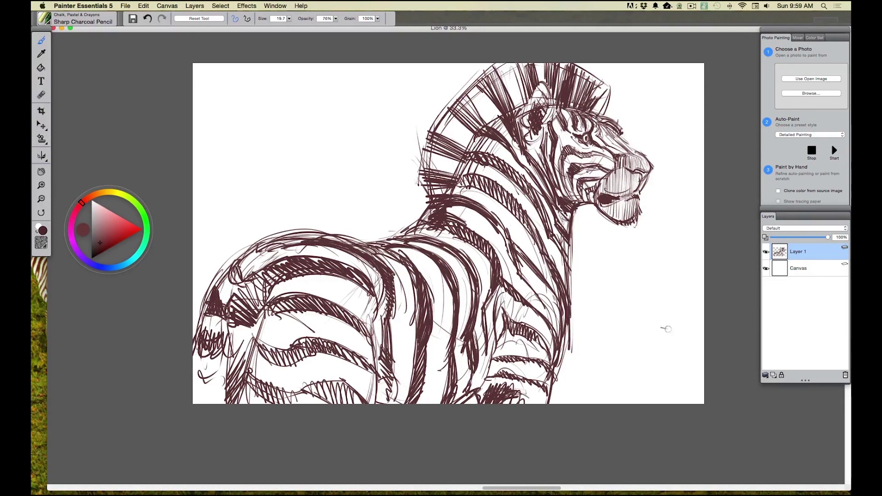
Step: Sketch loose vertical grass strokes on the ground in front of the lion's chest
{"action": "left_click_drag", "start_coordinate": [666, 329], "coordinate": [667, 385]}
{"action": "left_click_drag", "start_coordinate": [695, 349], "coordinate": [694, 373]}
{"action": "mouse_move", "coordinate": [661, 350]}
{"action": "left_mouse_down"}
{"action": "mouse_move", "coordinate": [652, 321]}
{"action": "mouse_move", "coordinate": [656, 369]}
{"action": "mouse_move", "coordinate": [657, 388]}
{"action": "left_mouse_up"}
{"action": "left_click_drag", "start_coordinate": [648, 327], "coordinate": [648, 385]}
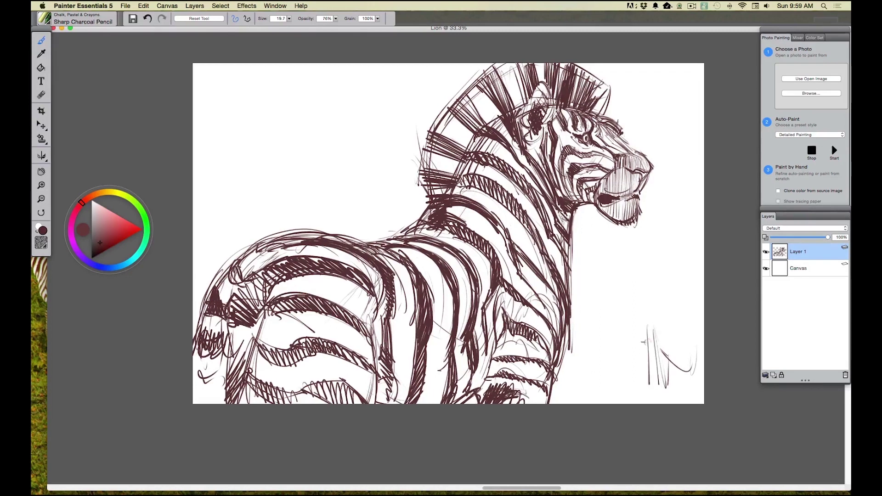
{"action": "left_click_drag", "start_coordinate": [643, 342], "coordinate": [620, 392]}
{"action": "mouse_move", "coordinate": [602, 342]}
{"action": "left_mouse_down"}
{"action": "mouse_move", "coordinate": [620, 403]}
{"action": "mouse_move", "coordinate": [610, 403]}
{"action": "left_mouse_up"}
{"action": "left_click_drag", "start_coordinate": [574, 331], "coordinate": [596, 403]}
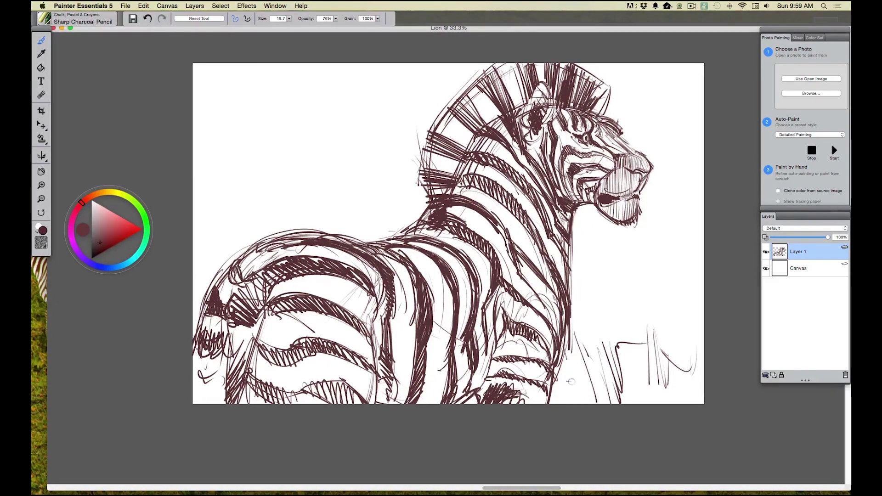
Step: Continue the grass strokes along the lower edge of the image, over the forelegs, belly and hind leg
{"action": "mouse_move", "coordinate": [571, 356]}
{"action": "left_mouse_down"}
{"action": "mouse_move", "coordinate": [561, 404]}
{"action": "mouse_move", "coordinate": [535, 404]}
{"action": "left_mouse_up"}
{"action": "left_click_drag", "start_coordinate": [538, 371], "coordinate": [530, 404]}
{"action": "mouse_move", "coordinate": [503, 332]}
{"action": "left_mouse_down"}
{"action": "mouse_move", "coordinate": [535, 400]}
{"action": "mouse_move", "coordinate": [519, 400]}
{"action": "left_mouse_up"}
{"action": "left_click_drag", "start_coordinate": [448, 355], "coordinate": [426, 404]}
{"action": "left_click_drag", "start_coordinate": [439, 378], "coordinate": [418, 404]}
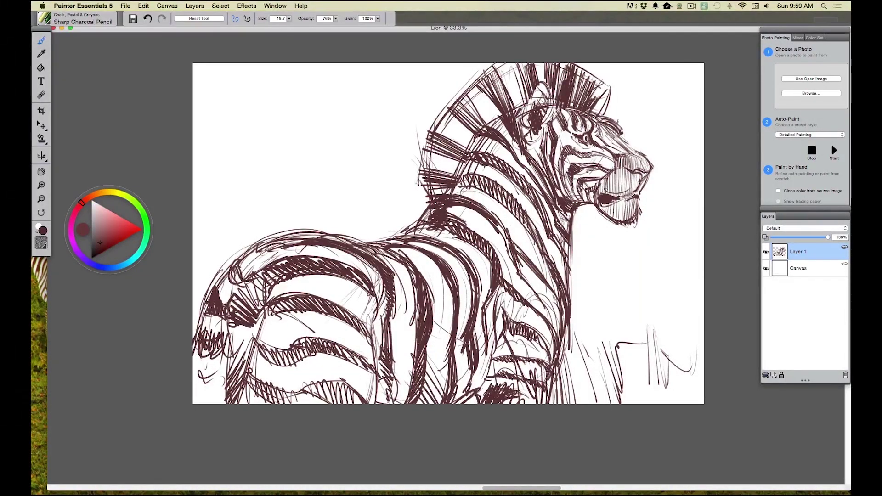
{"action": "left_click_drag", "start_coordinate": [356, 361], "coordinate": [367, 400]}
{"action": "left_click_drag", "start_coordinate": [313, 357], "coordinate": [329, 403]}
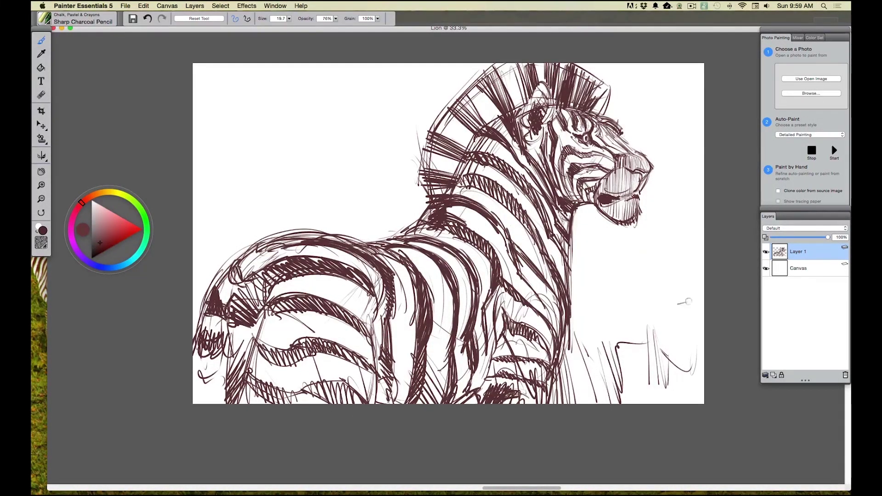
Step: Draw the horizon in front of the lion's chest and add loose ground lines beneath it
{"action": "left_click_drag", "start_coordinate": [572, 331], "coordinate": [648, 330]}
{"action": "mouse_move", "coordinate": [577, 331]}
{"action": "left_mouse_down"}
{"action": "mouse_move", "coordinate": [702, 325]}
{"action": "mouse_move", "coordinate": [570, 326]}
{"action": "left_mouse_up"}
{"action": "left_click_drag", "start_coordinate": [696, 334], "coordinate": [571, 331]}
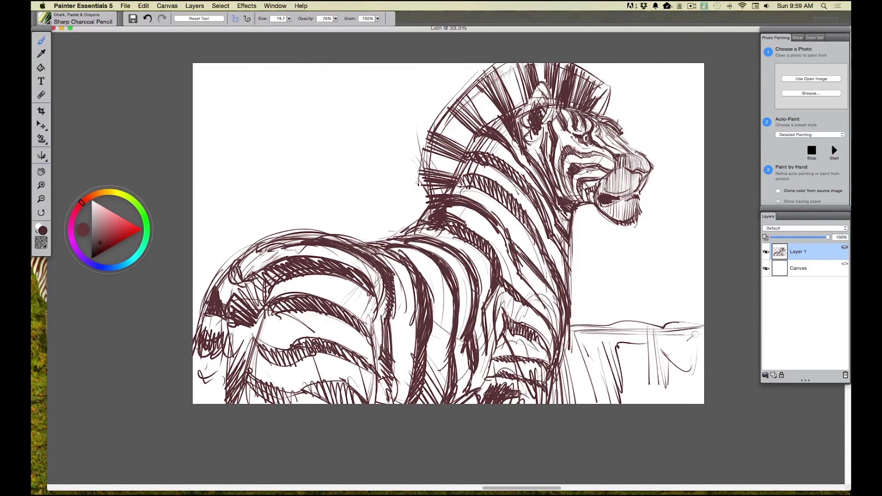
{"action": "left_click_drag", "start_coordinate": [703, 351], "coordinate": [582, 337]}
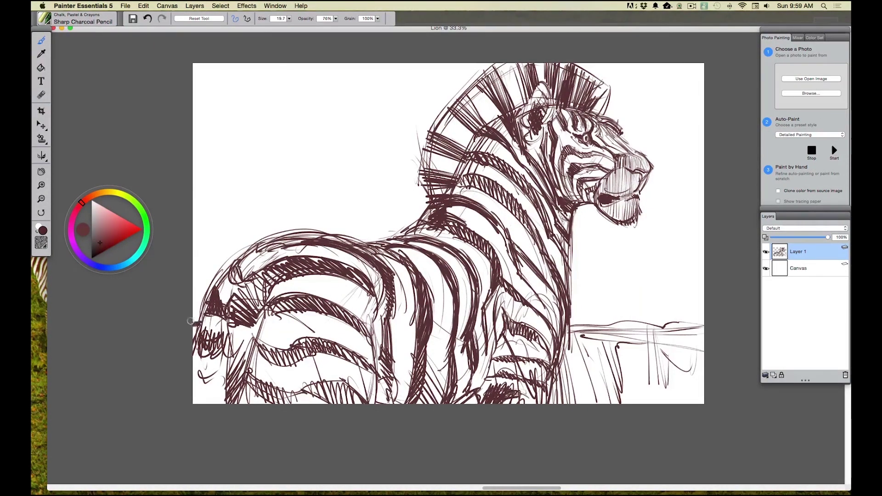
{"action": "left_click_drag", "start_coordinate": [636, 353], "coordinate": [578, 366]}
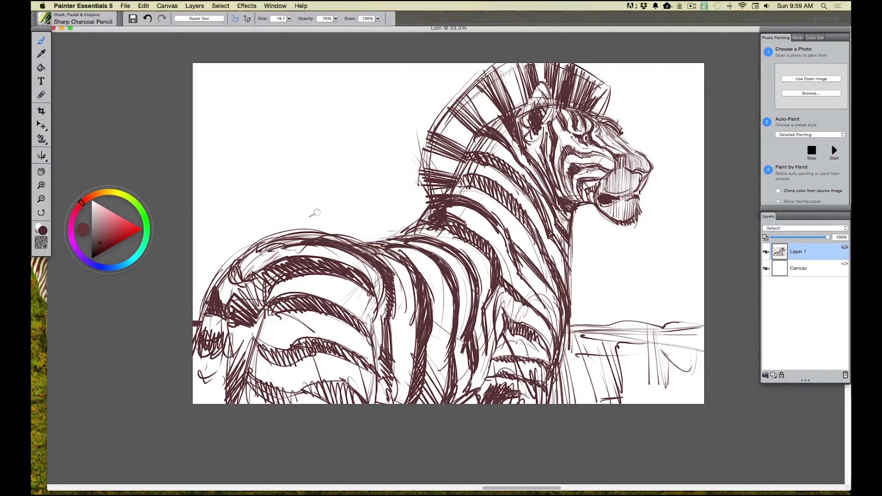
Step: Sketch a sloping background line above the rump and billowing cloud outlines in the sky behind the lion's back
{"action": "left_click_drag", "start_coordinate": [270, 241], "coordinate": [195, 225]}
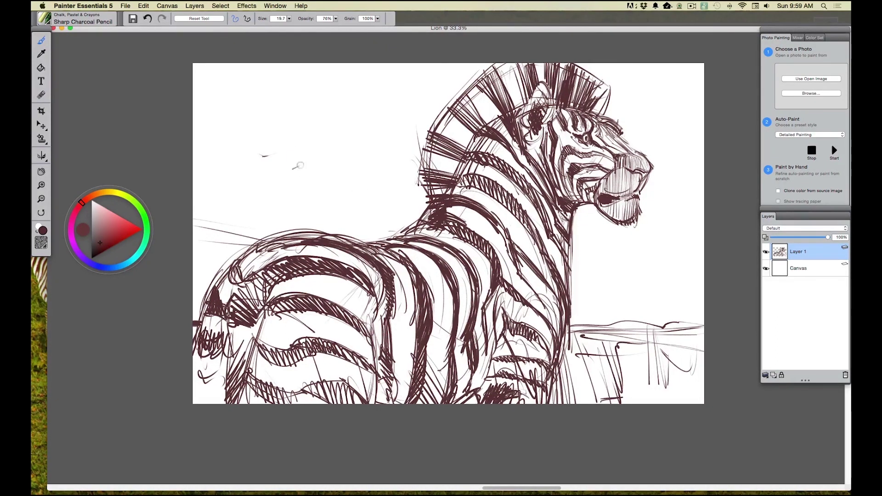
{"action": "left_click_drag", "start_coordinate": [296, 198], "coordinate": [292, 214]}
{"action": "mouse_move", "coordinate": [195, 200]}
{"action": "left_mouse_down"}
{"action": "mouse_move", "coordinate": [293, 216]}
{"action": "mouse_move", "coordinate": [283, 156]}
{"action": "mouse_move", "coordinate": [212, 137]}
{"action": "left_mouse_up"}
{"action": "mouse_move", "coordinate": [302, 161]}
{"action": "left_mouse_down"}
{"action": "mouse_move", "coordinate": [320, 108]}
{"action": "mouse_move", "coordinate": [404, 64]}
{"action": "mouse_move", "coordinate": [365, 54]}
{"action": "left_mouse_up"}
{"action": "left_click_drag", "start_coordinate": [318, 117], "coordinate": [418, 72]}
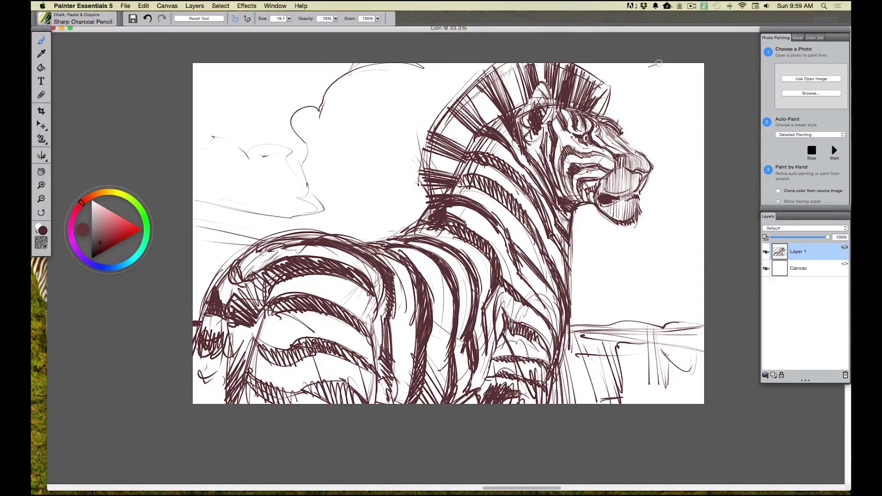
Step: Sketch light cloud contours in front of the lion's face and horizontal streaks in the sky above the horizon
{"action": "left_click_drag", "start_coordinate": [660, 65], "coordinate": [657, 109]}
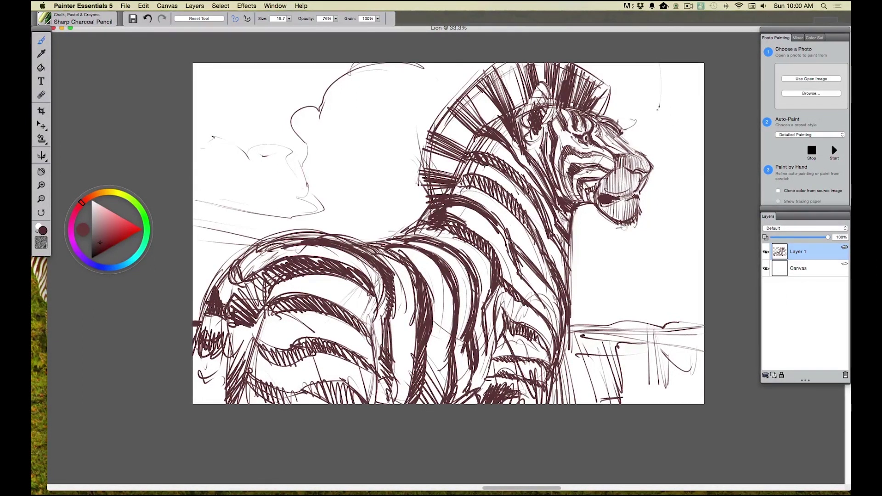
{"action": "mouse_move", "coordinate": [623, 234]}
{"action": "left_mouse_down"}
{"action": "mouse_move", "coordinate": [667, 258]}
{"action": "mouse_move", "coordinate": [660, 231]}
{"action": "left_mouse_up"}
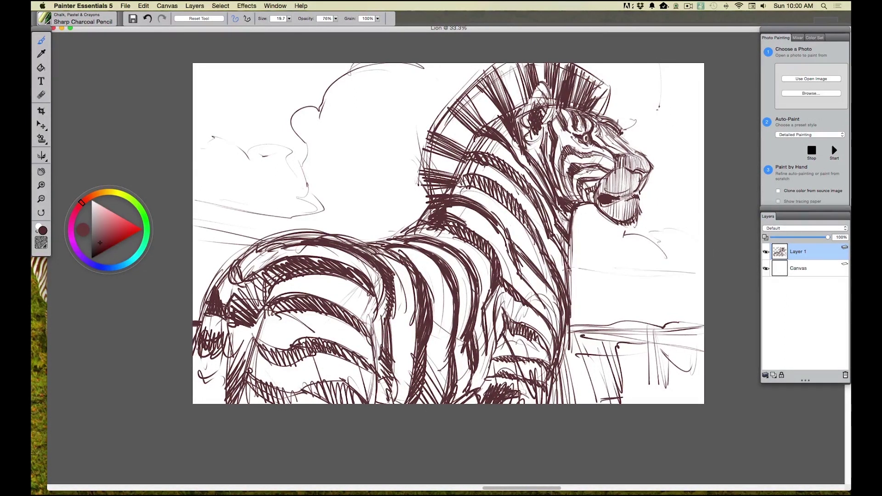
{"action": "mouse_move", "coordinate": [591, 274]}
{"action": "left_mouse_down"}
{"action": "mouse_move", "coordinate": [702, 280]}
{"action": "mouse_move", "coordinate": [697, 291]}
{"action": "left_mouse_up"}
{"action": "mouse_move", "coordinate": [570, 294]}
{"action": "left_mouse_down"}
{"action": "mouse_move", "coordinate": [711, 292]}
{"action": "mouse_move", "coordinate": [627, 302]}
{"action": "mouse_move", "coordinate": [693, 299]}
{"action": "mouse_move", "coordinate": [628, 294]}
{"action": "left_mouse_up"}
{"action": "mouse_move", "coordinate": [576, 290]}
{"action": "left_mouse_down"}
{"action": "mouse_move", "coordinate": [707, 296]}
{"action": "mouse_move", "coordinate": [696, 312]}
{"action": "left_mouse_up"}
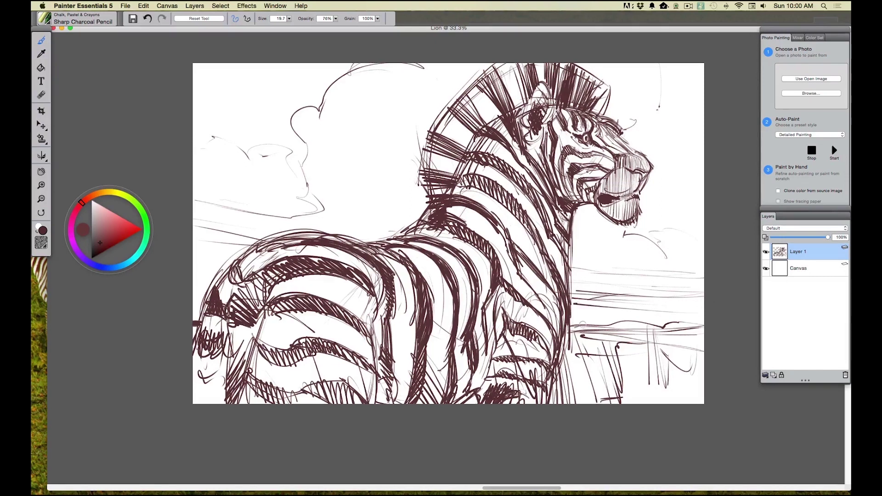